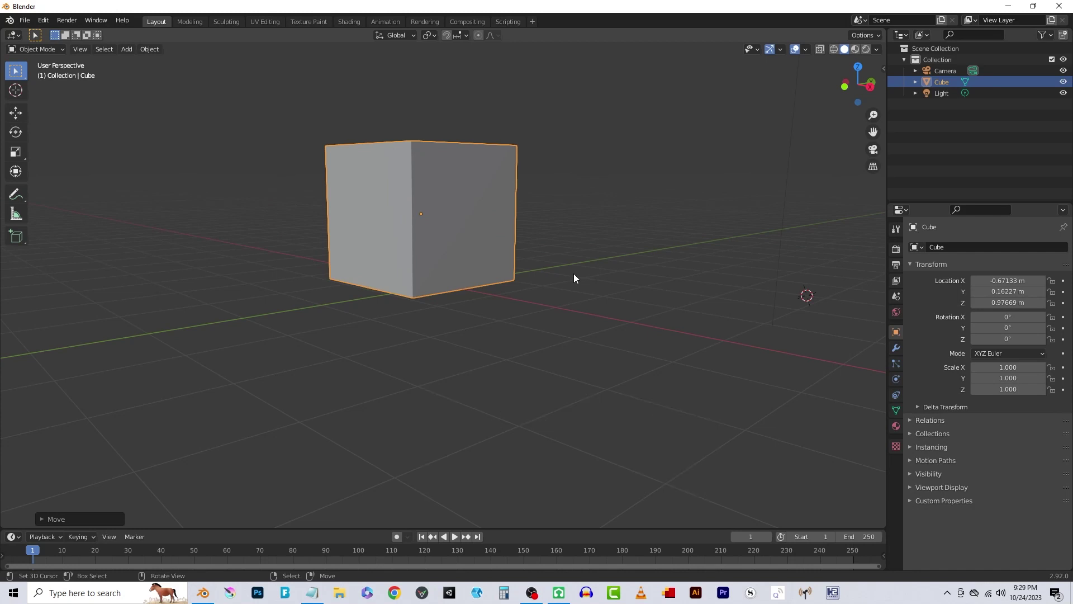
- Move the cube along the Y axis to about -0.12 m and along the Z axis to about 1.07 m
{"action": "key", "text": "g"}
{"action": "key", "text": "y"}
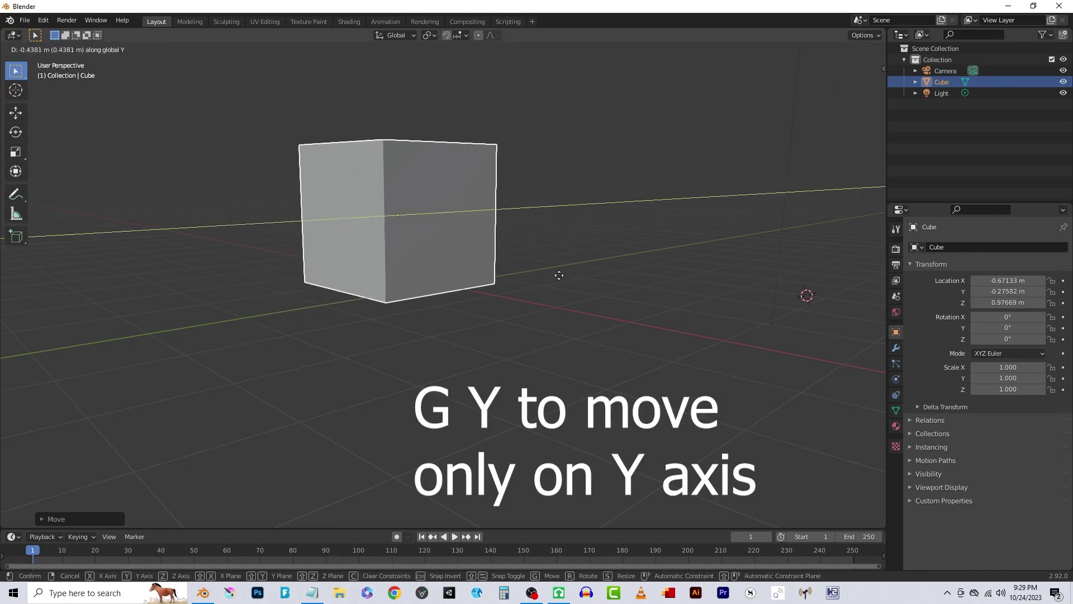
{"action": "left_click", "coordinate": [503, 297]}
{"action": "key", "text": "g"}
{"action": "key", "text": "z"}
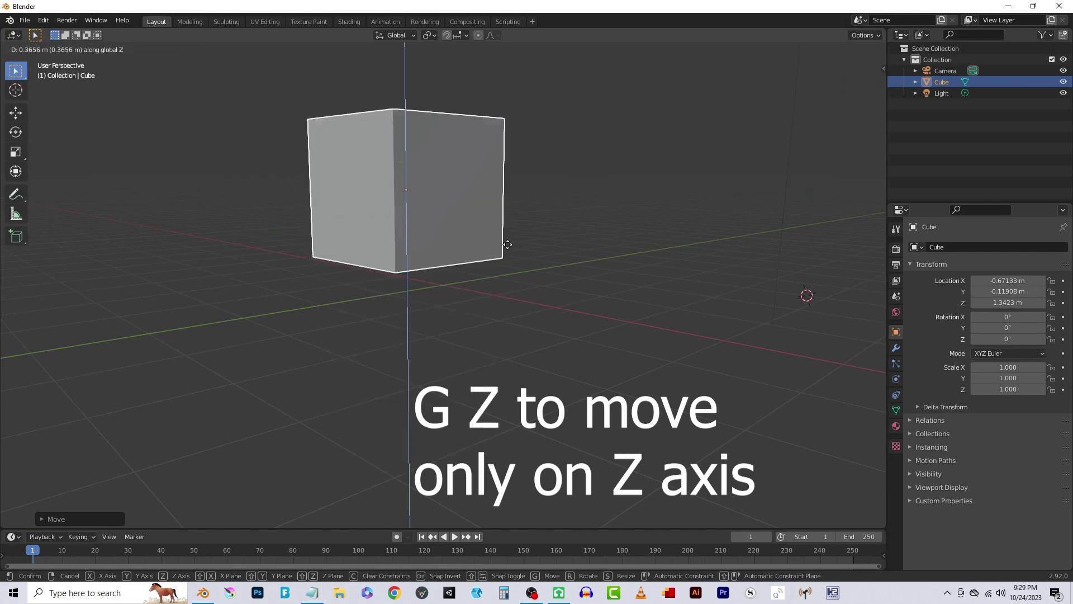
{"action": "left_click", "coordinate": [548, 318]}
- Try rotating the cube around the X axis only and around the Y axis only
{"action": "middle_click_drag", "start_coordinate": [548, 317], "coordinate": [666, 342]}
{"action": "key", "text": "r"}
{"action": "key", "text": "x"}
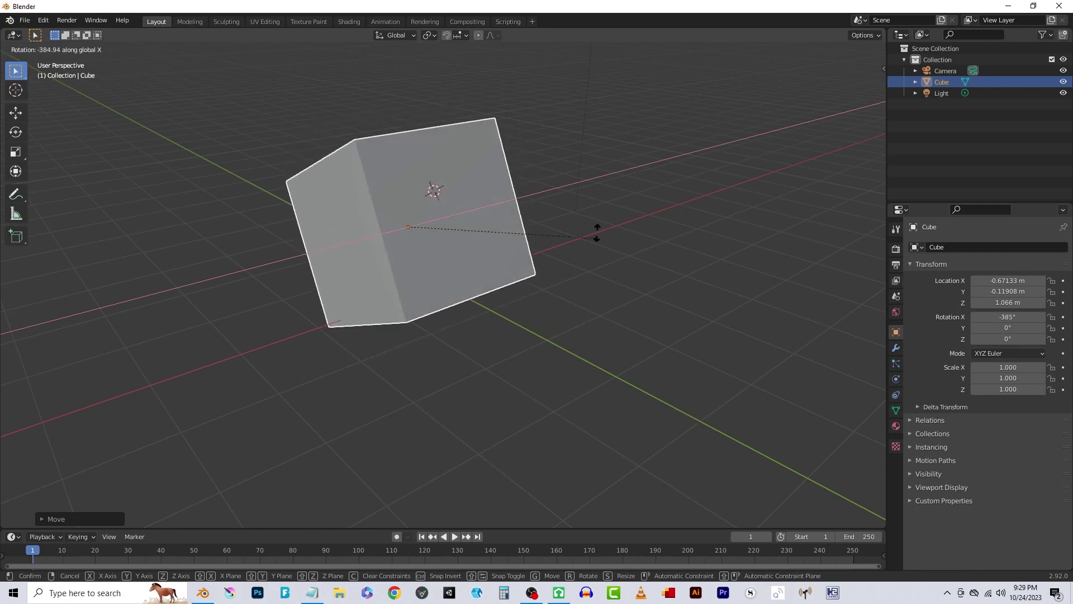
{"action": "key", "text": "Escape"}
{"action": "key", "text": "r"}
{"action": "key", "text": "y"}
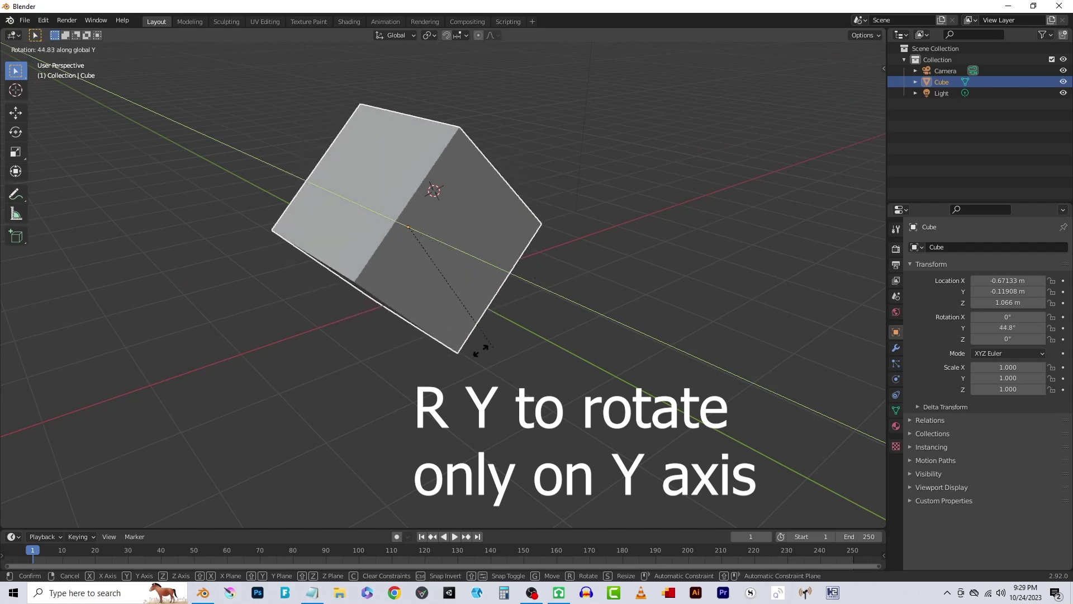
{"action": "key", "text": "Escape"}
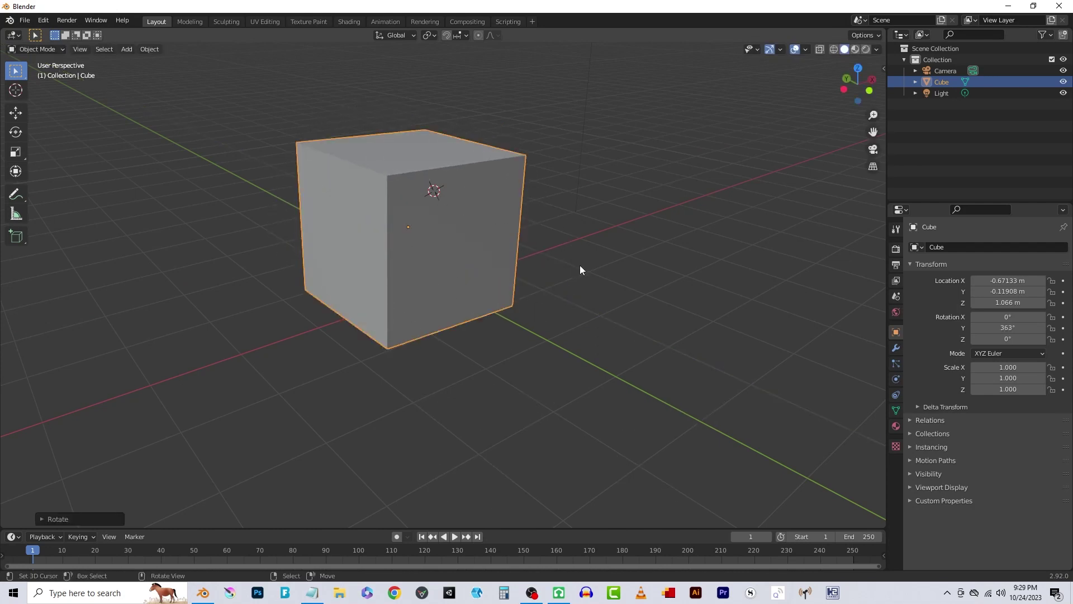
- Try rotating the cube around the Z axis only, by about -477°
{"action": "key", "text": "r"}
{"action": "key", "text": "z"}
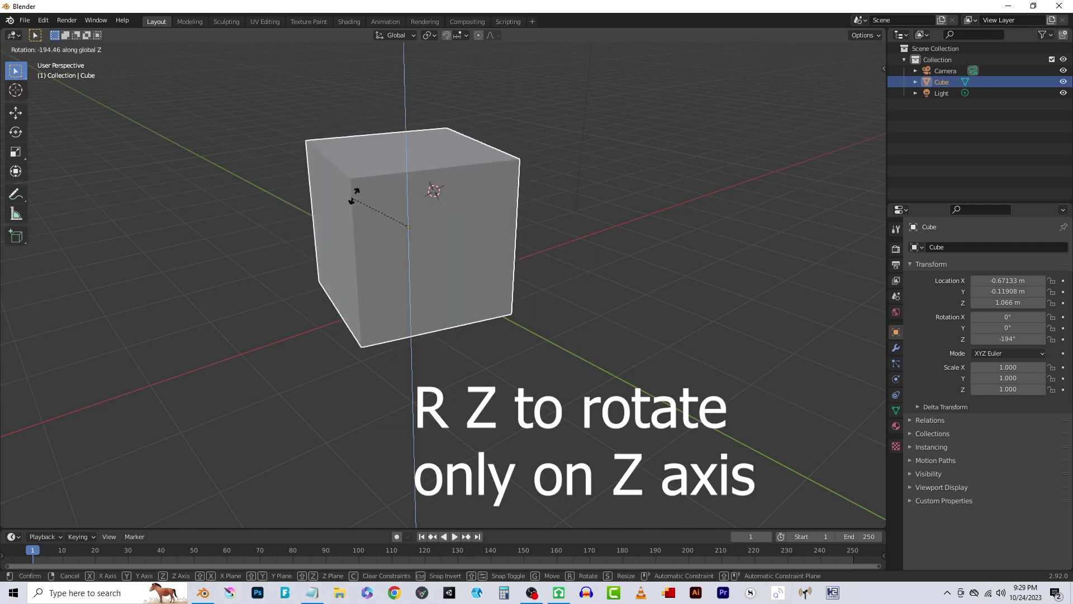
{"action": "left_click", "coordinate": [355, 293]}
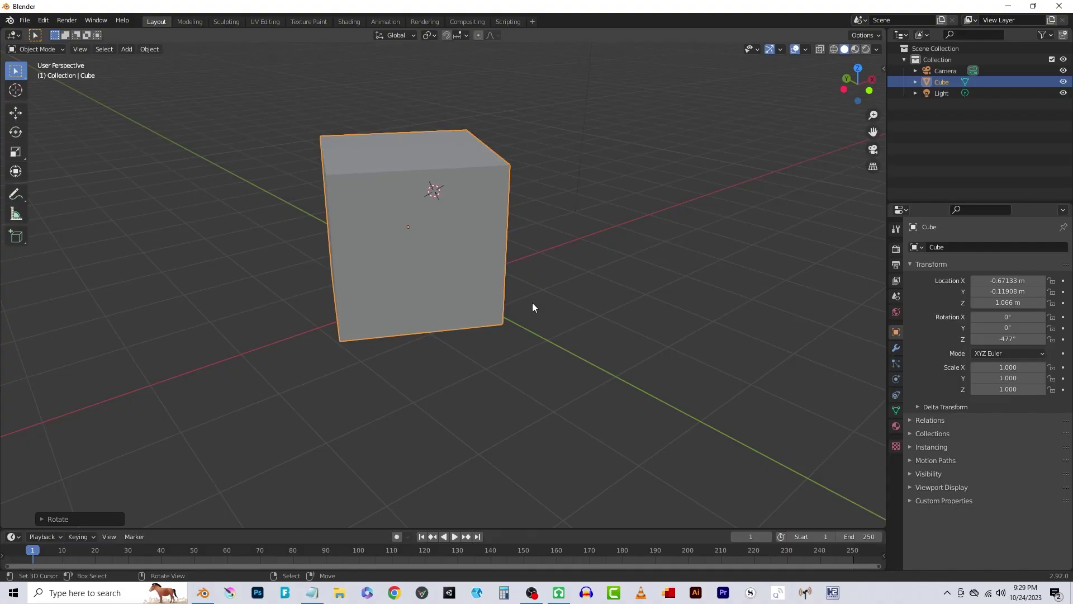
- Toggle the cube between Object Mode and Edit Mode several times, ending in Edit Mode
{"action": "middle_click_drag", "start_coordinate": [533, 303], "coordinate": [475, 334]}
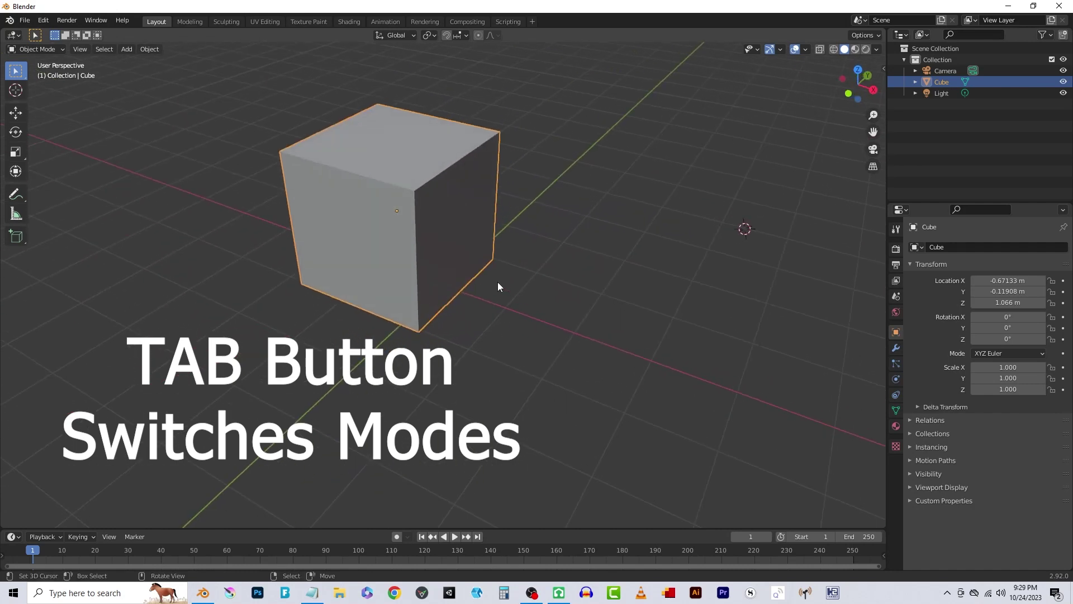
{"action": "key", "text": "Tab"}
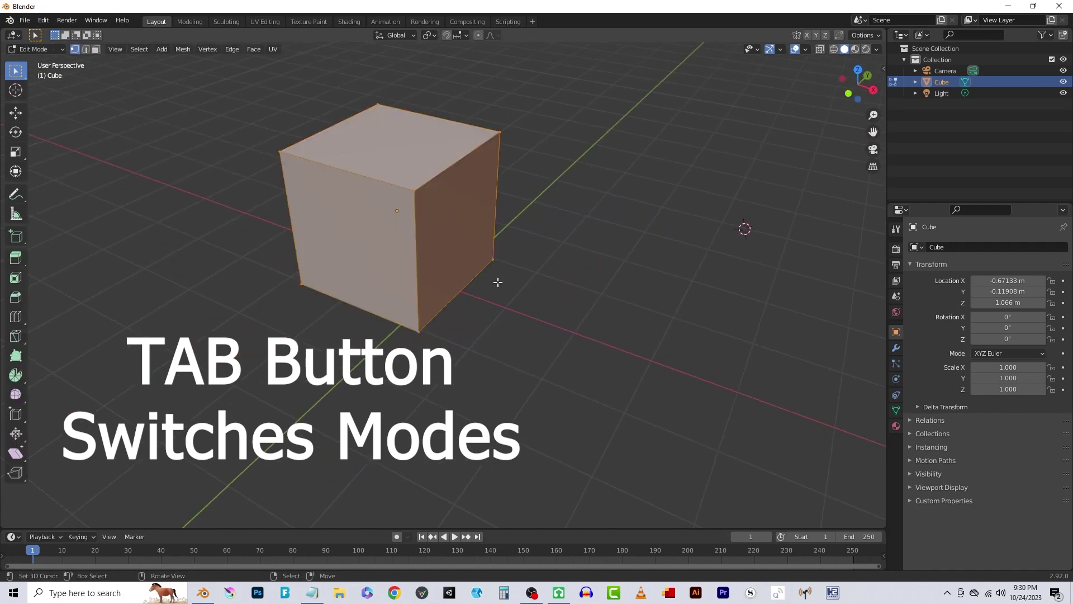
{"action": "key", "text": "Tab"}
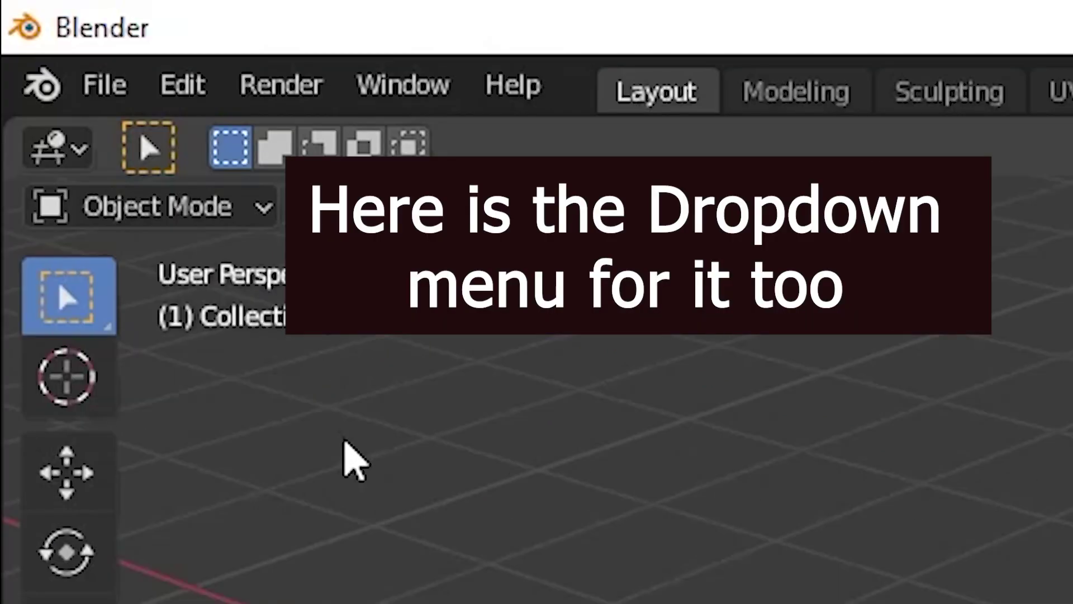
{"action": "key", "text": "Tab"}
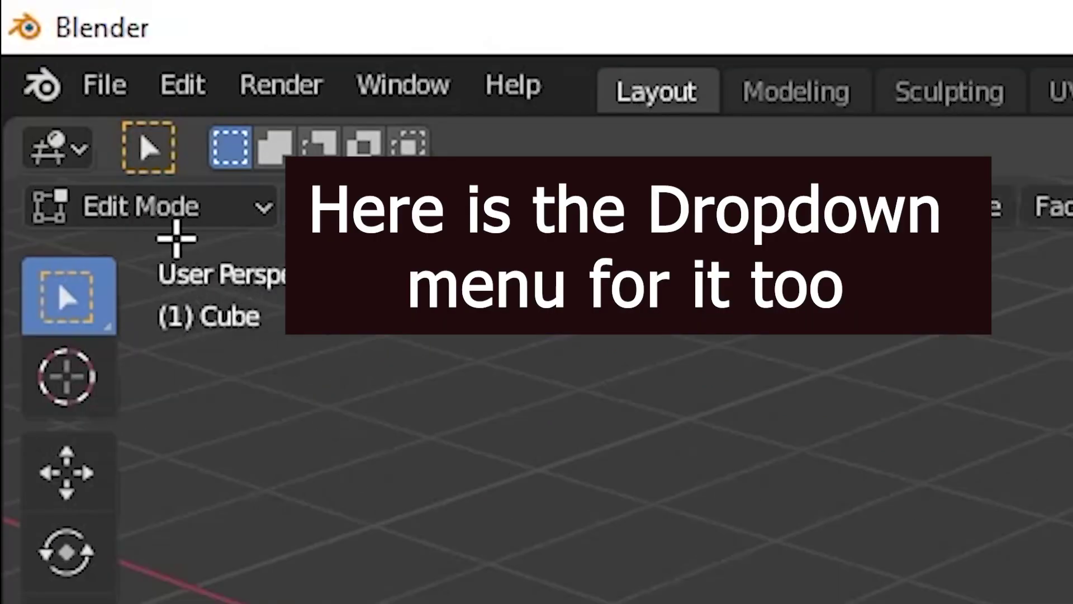
{"action": "key", "text": "Tab"}
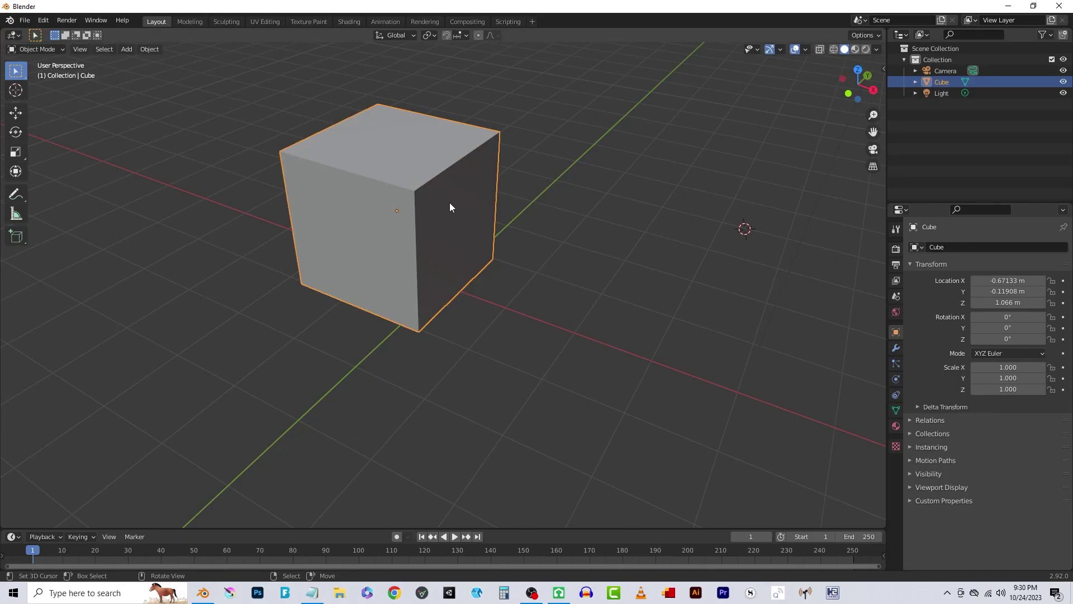
{"action": "key", "text": "Tab"}
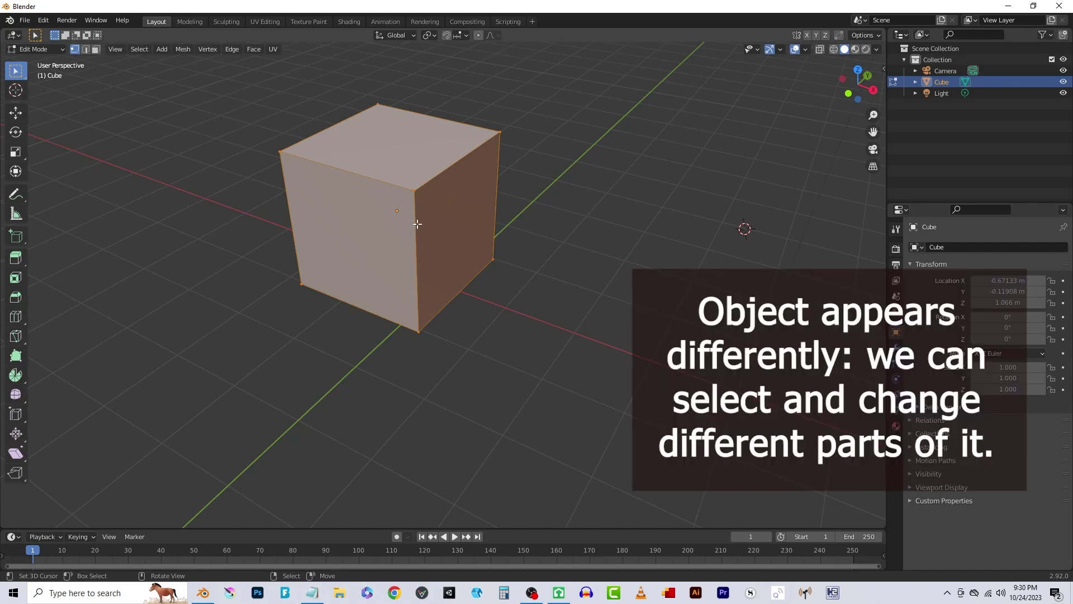
- Select the cube's top corner vertex on the negative X, negative Y side, try moving it freely, and undo the move
{"action": "scroll", "coordinate": [417, 224], "scroll_direction": "up", "scroll_amount": 5}
{"action": "scroll", "coordinate": [426, 229], "scroll_direction": "down", "scroll_amount": 5}
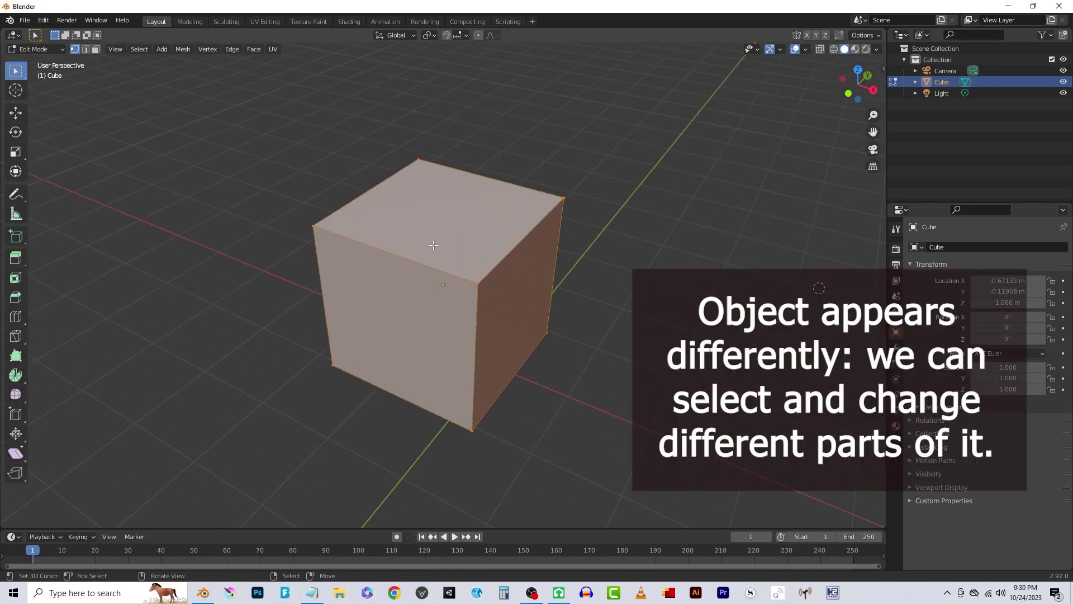
{"action": "middle_click_drag", "start_coordinate": [434, 244], "coordinate": [530, 262]}
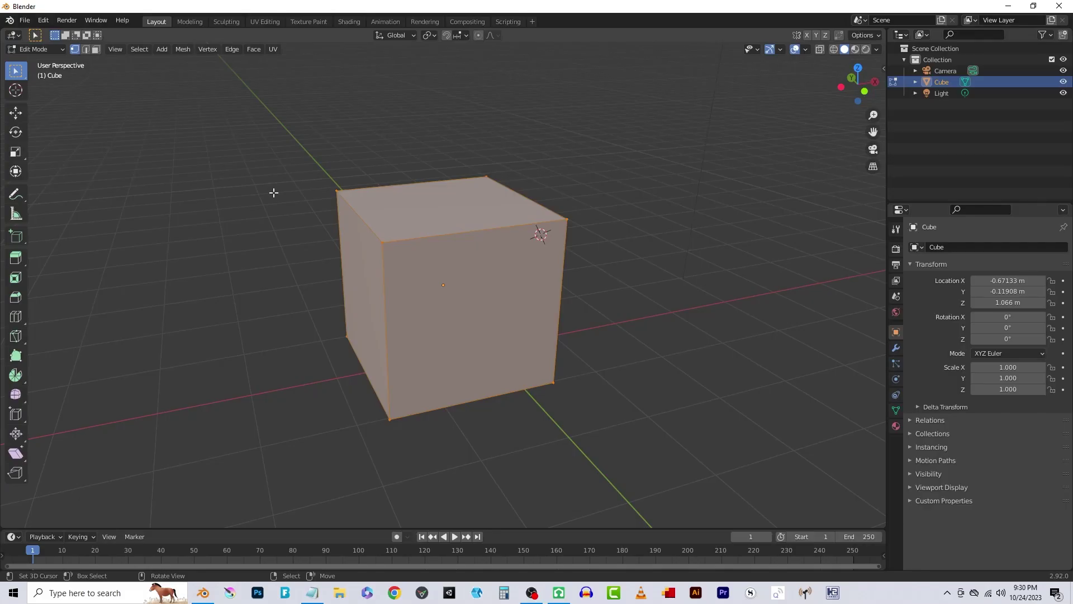
{"action": "scroll", "coordinate": [380, 242], "scroll_direction": "up", "scroll_amount": 4}
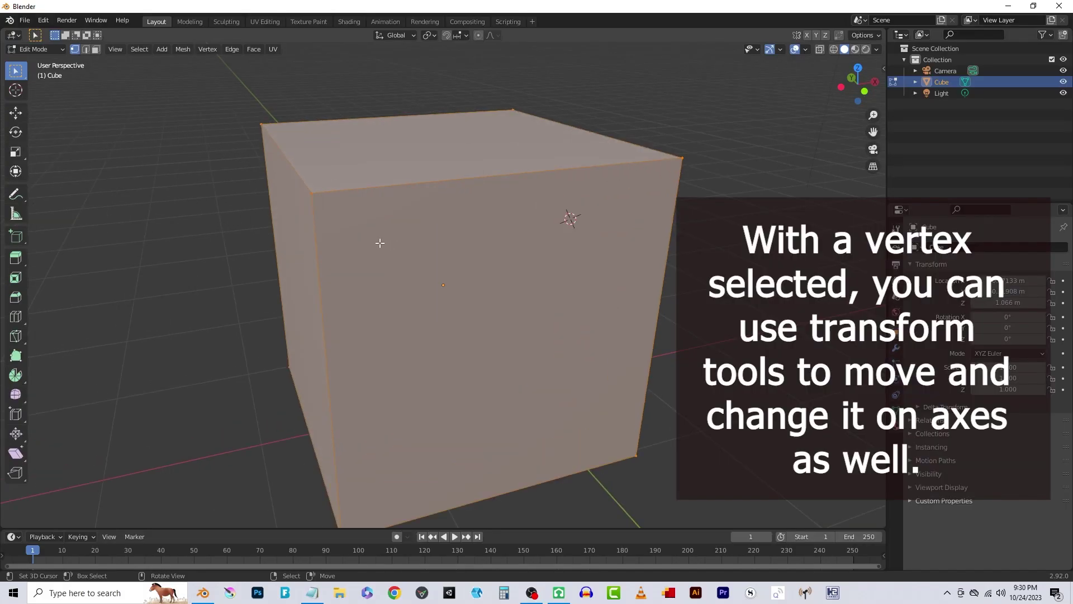
{"action": "left_click", "coordinate": [317, 192]}
{"action": "middle_click_drag", "start_coordinate": [372, 214], "coordinate": [427, 240]}
{"action": "scroll", "coordinate": [408, 222], "scroll_direction": "down", "scroll_amount": 3}
{"action": "key", "text": "g"}
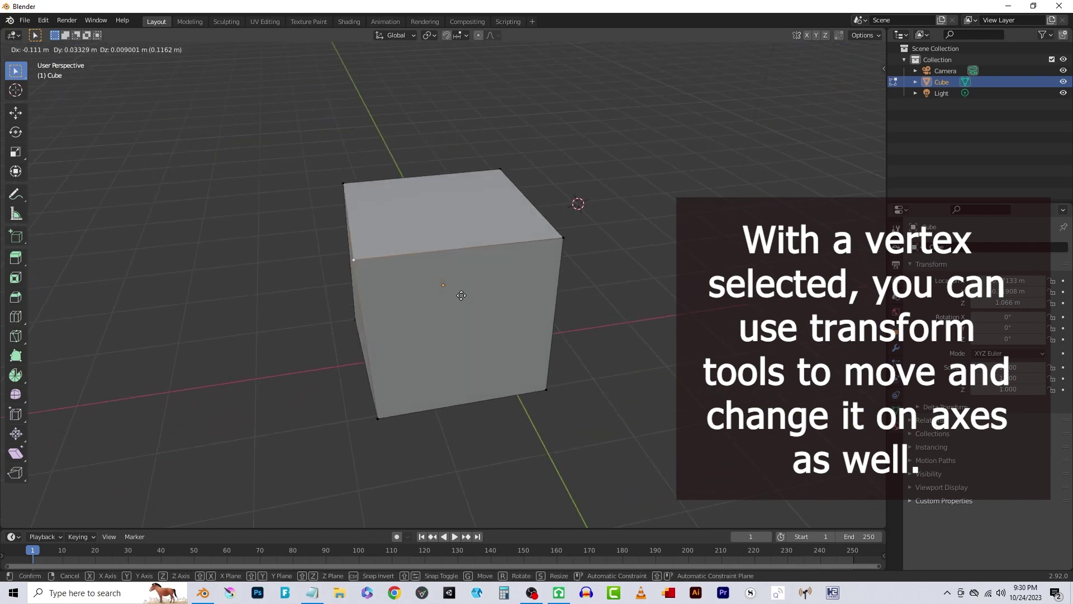
{"action": "left_click", "coordinate": [419, 301]}
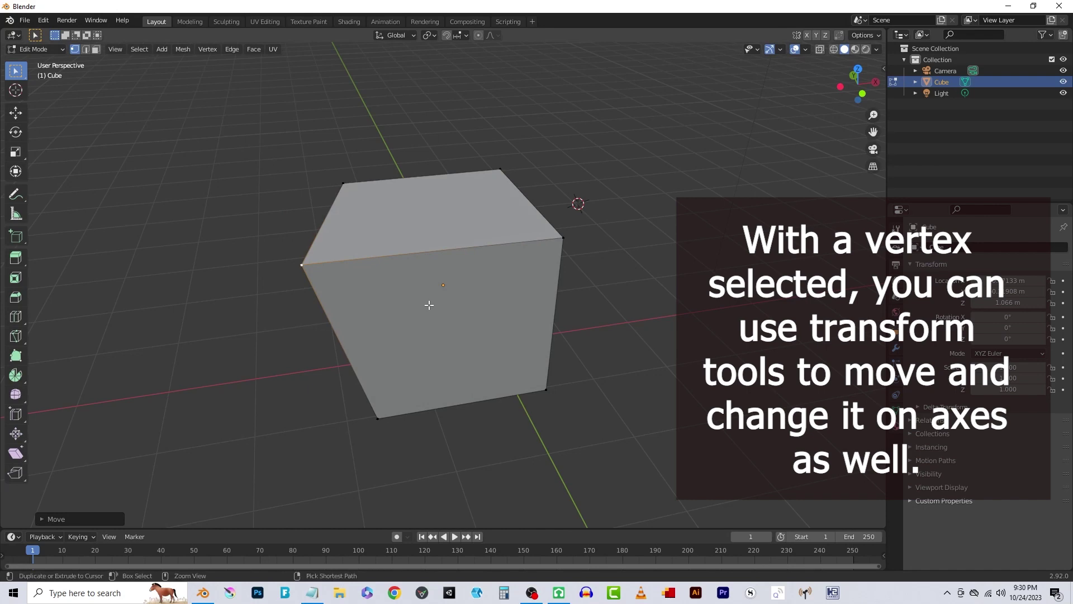
{"action": "key", "text": "ctrl+z"}
- Try moving the selected vertex along the Y axis only and along the X axis only
{"action": "key", "text": "g"}
{"action": "key", "text": "y"}
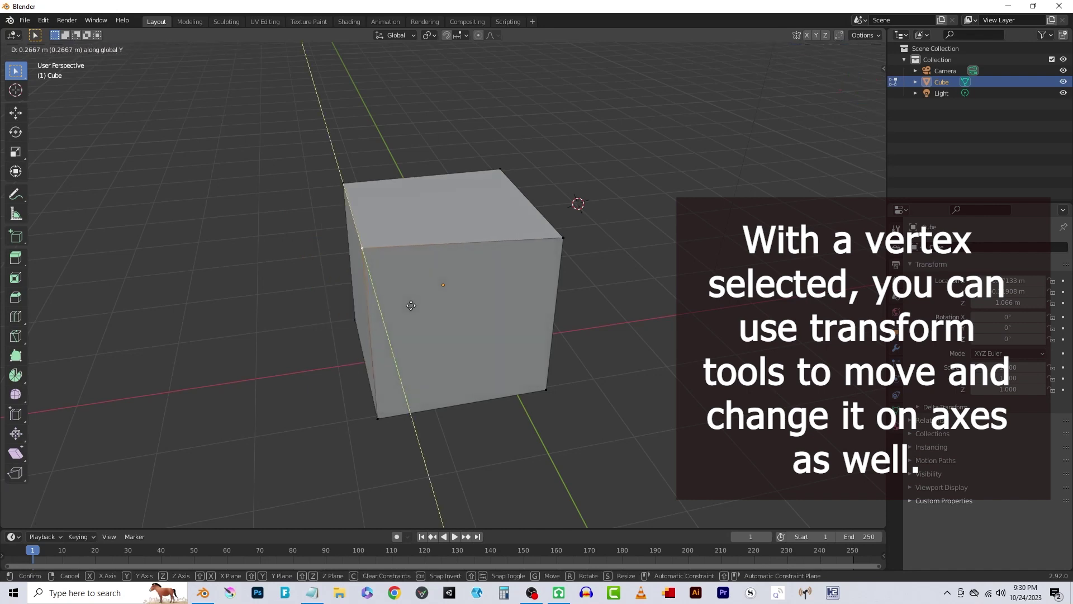
{"action": "right_click", "coordinate": [400, 297]}
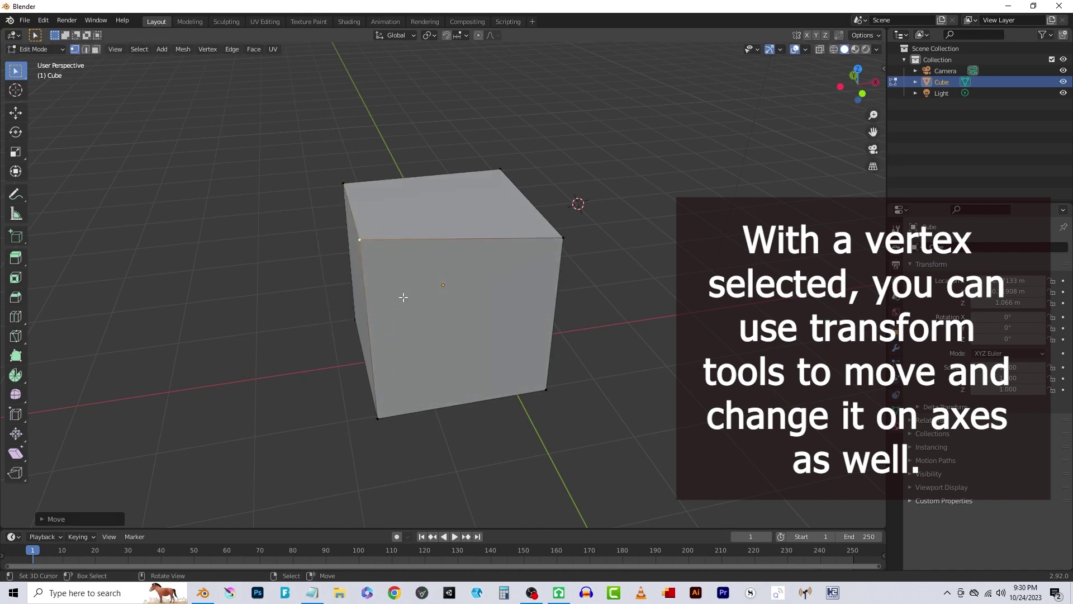
{"action": "key", "text": "g"}
{"action": "key", "text": "x"}
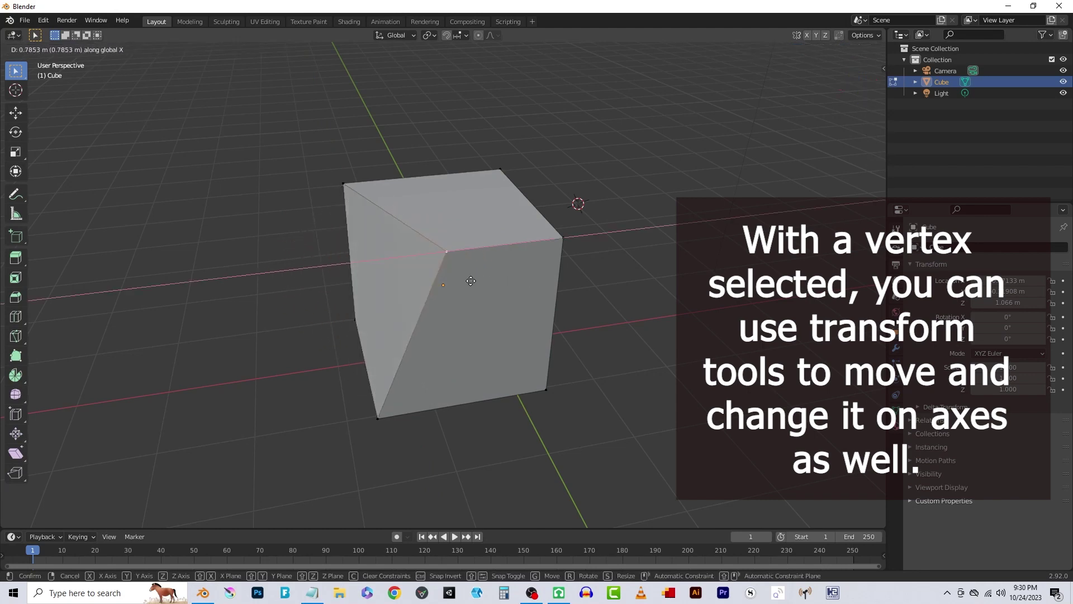
{"action": "left_click", "coordinate": [414, 284]}
{"action": "key", "text": "ctrl+z"}
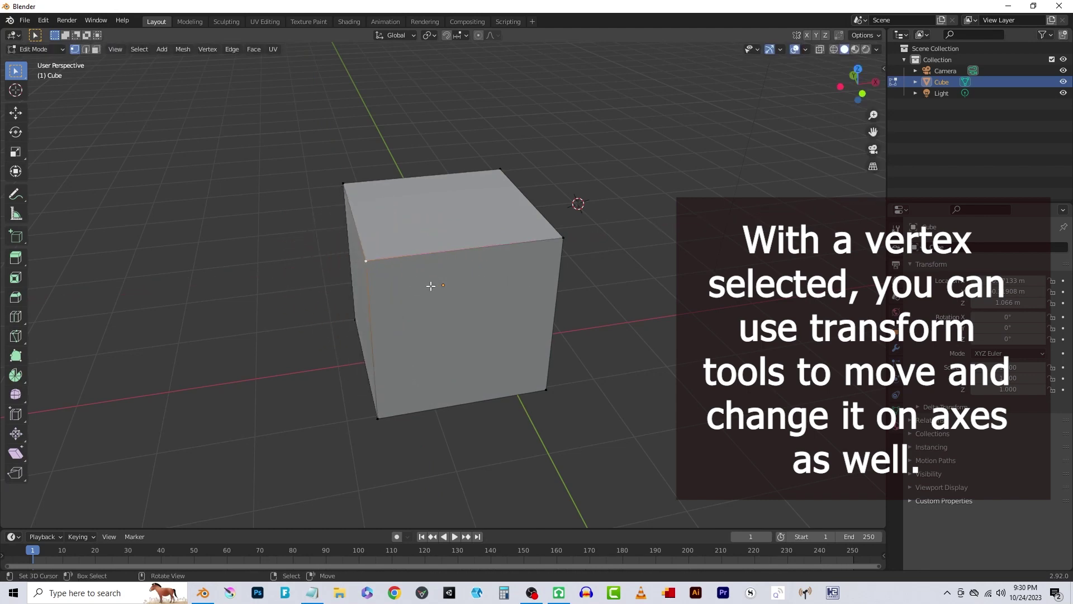
- Try moving the selected vertex along the Z axis only
{"action": "key", "text": "g"}
{"action": "key", "text": "z"}
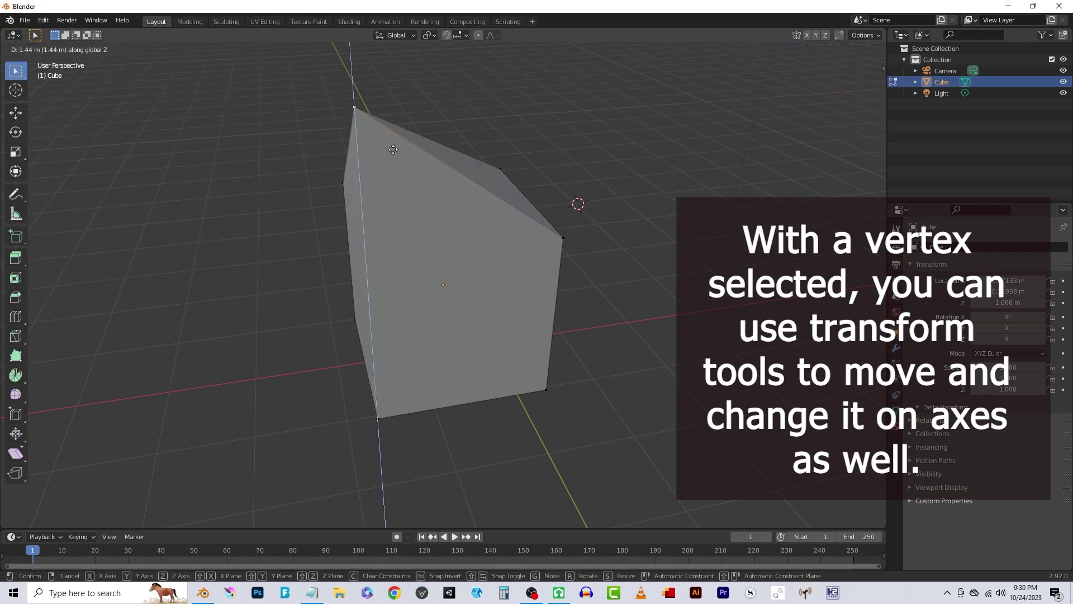
{"action": "left_click", "coordinate": [421, 276]}
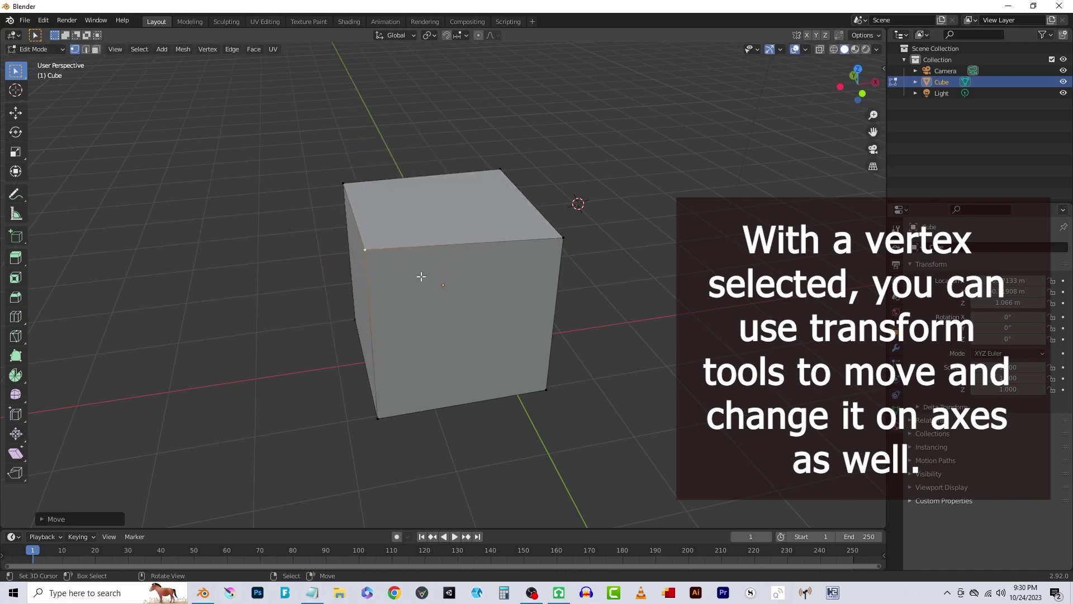
- Switch to edge selection mode and select the cube's top edge on the negative X side
{"action": "middle_click_drag", "start_coordinate": [422, 283], "coordinate": [431, 243]}
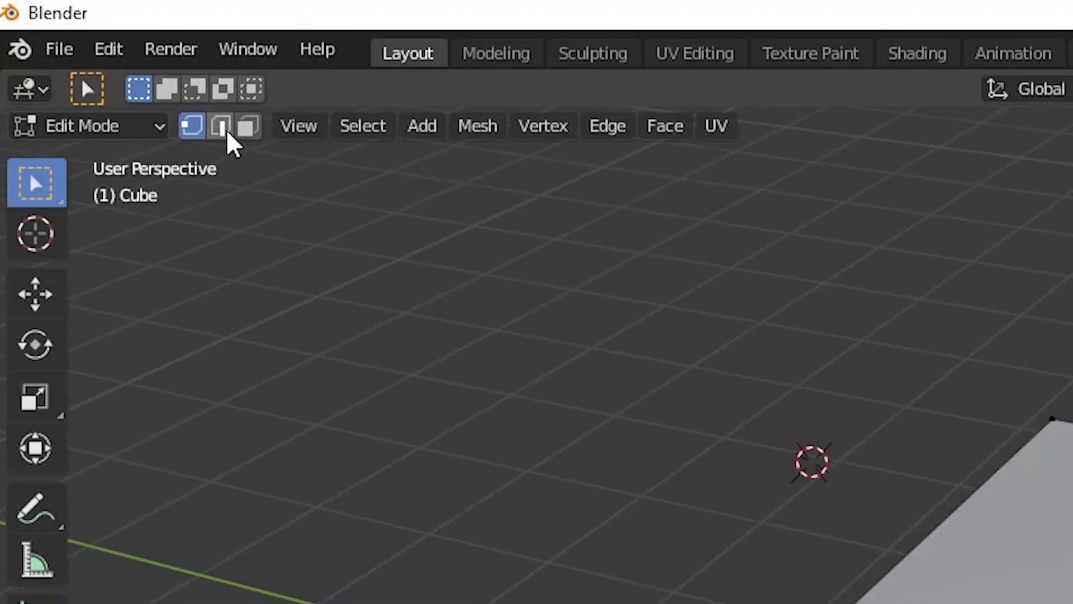
{"action": "left_click", "coordinate": [226, 132]}
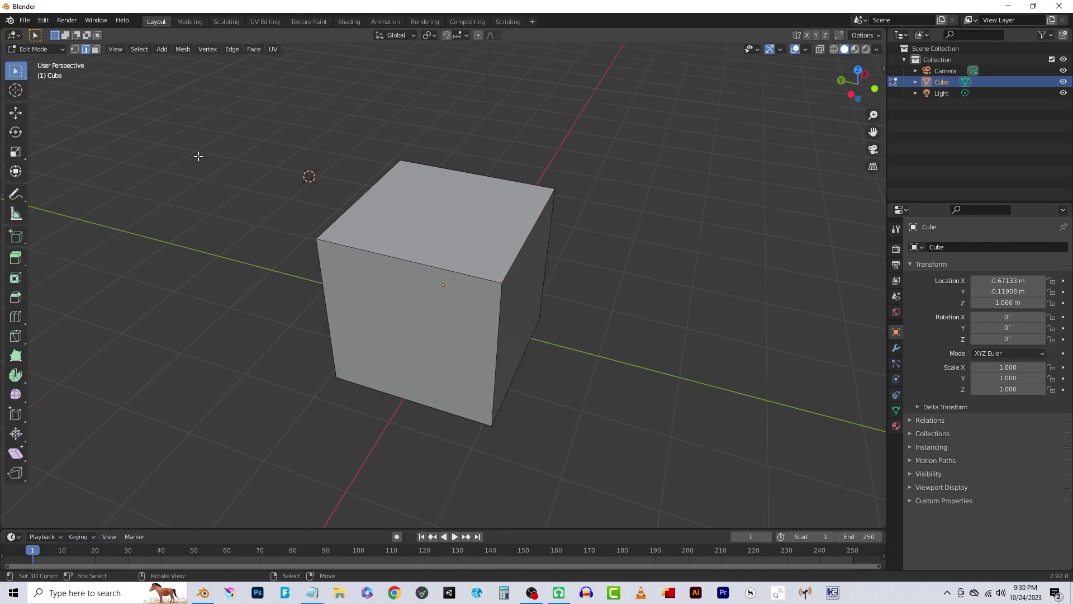
{"action": "mouse_move", "coordinate": [431, 274]}
{"action": "middle_mouse_down"}
{"action": "mouse_move", "coordinate": [410, 278]}
{"action": "mouse_move", "coordinate": [443, 287]}
{"action": "middle_mouse_up"}
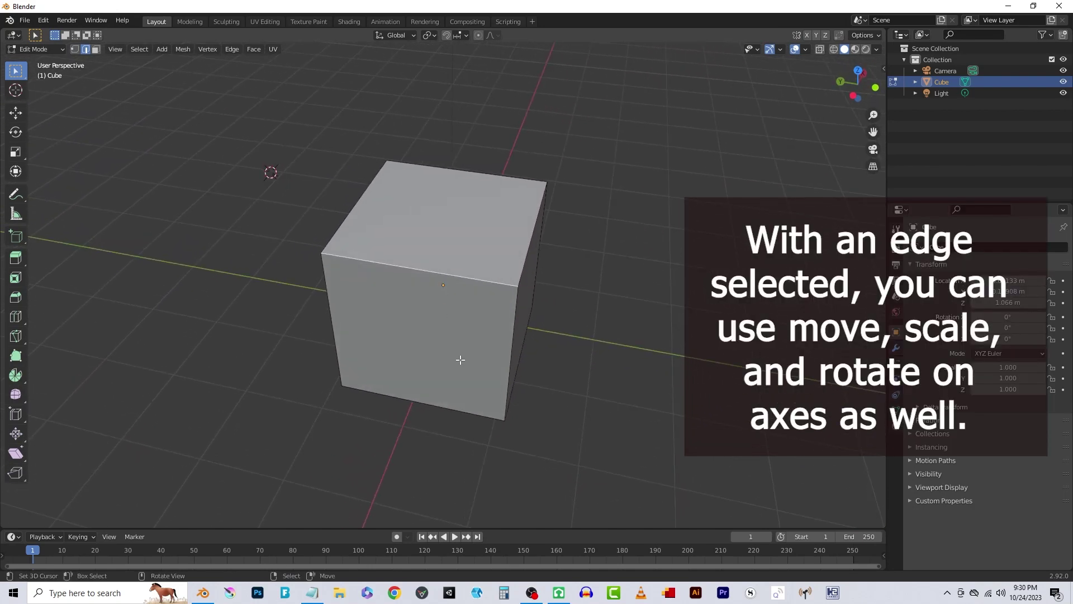
- Try moving the selected edge freely and along the X axis only
{"action": "key", "text": "g"}
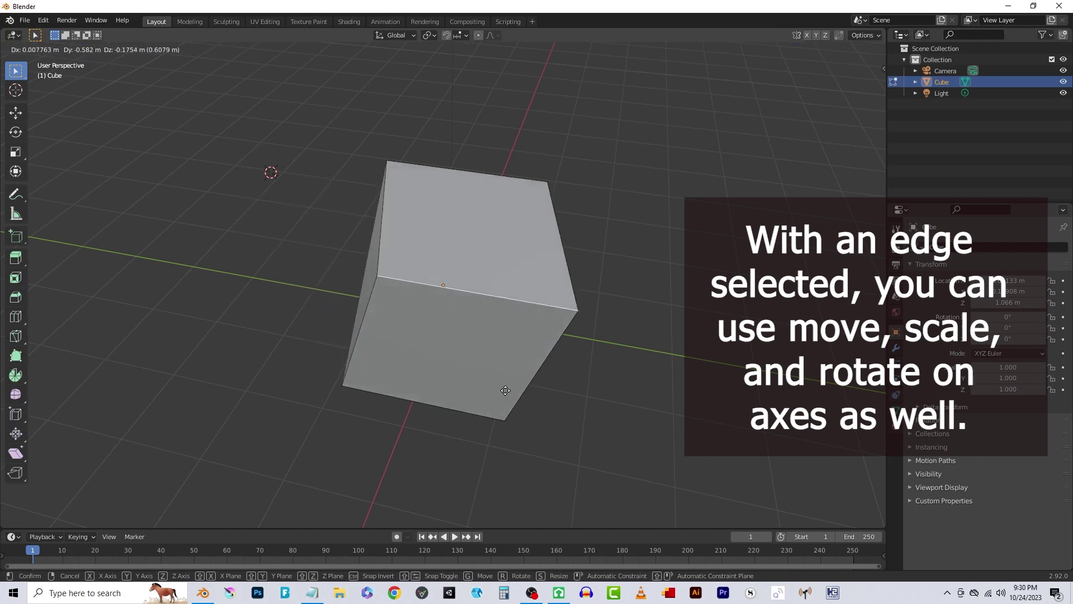
{"action": "key", "text": "Escape"}
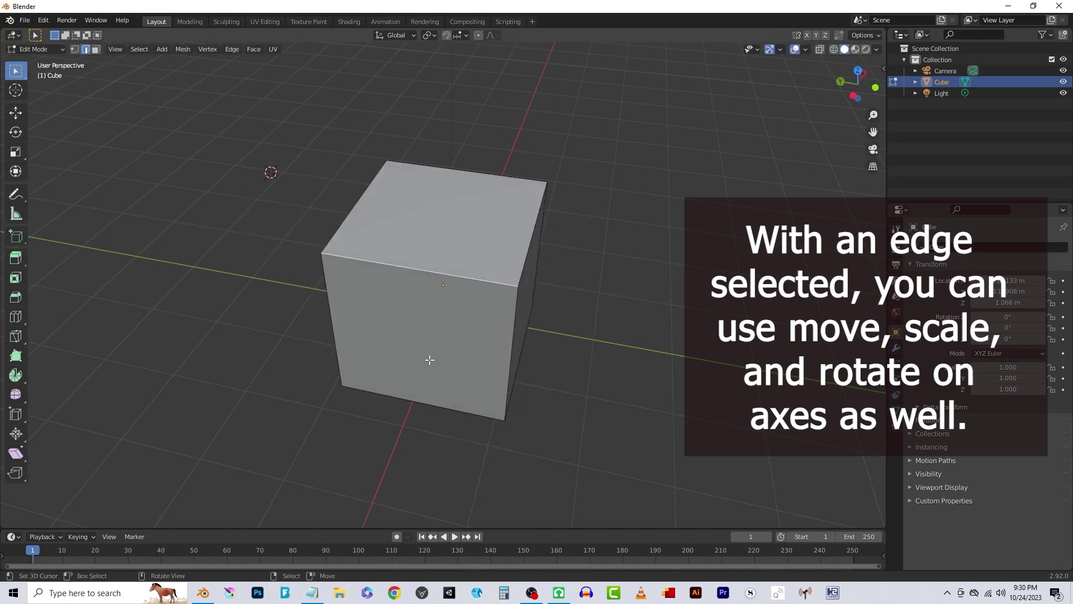
{"action": "key", "text": "g"}
{"action": "key", "text": "x"}
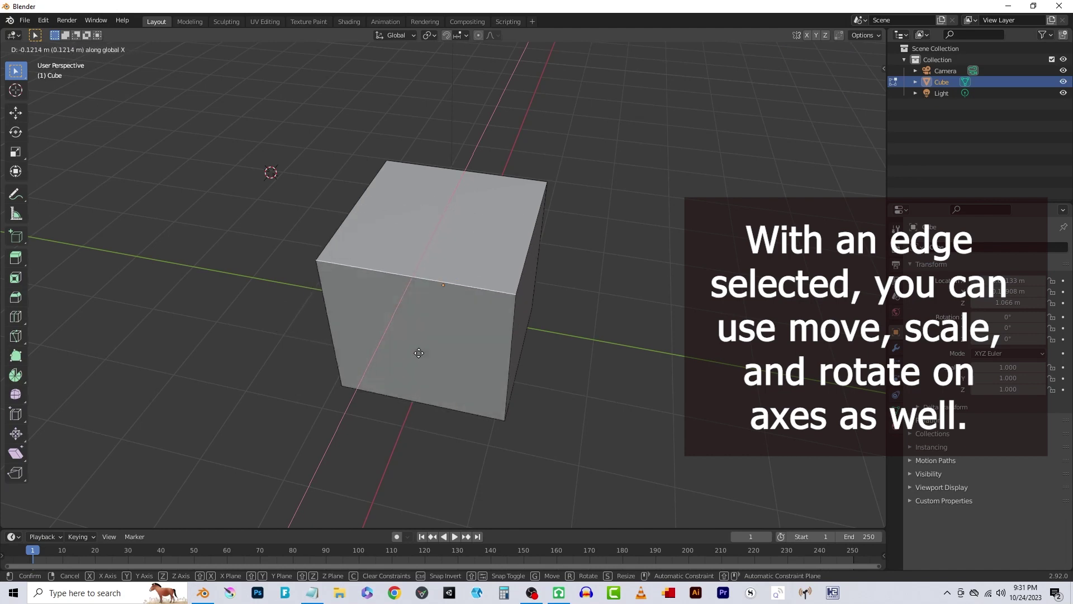
{"action": "left_click", "coordinate": [418, 375]}
{"action": "key", "text": "ctrl+z"}
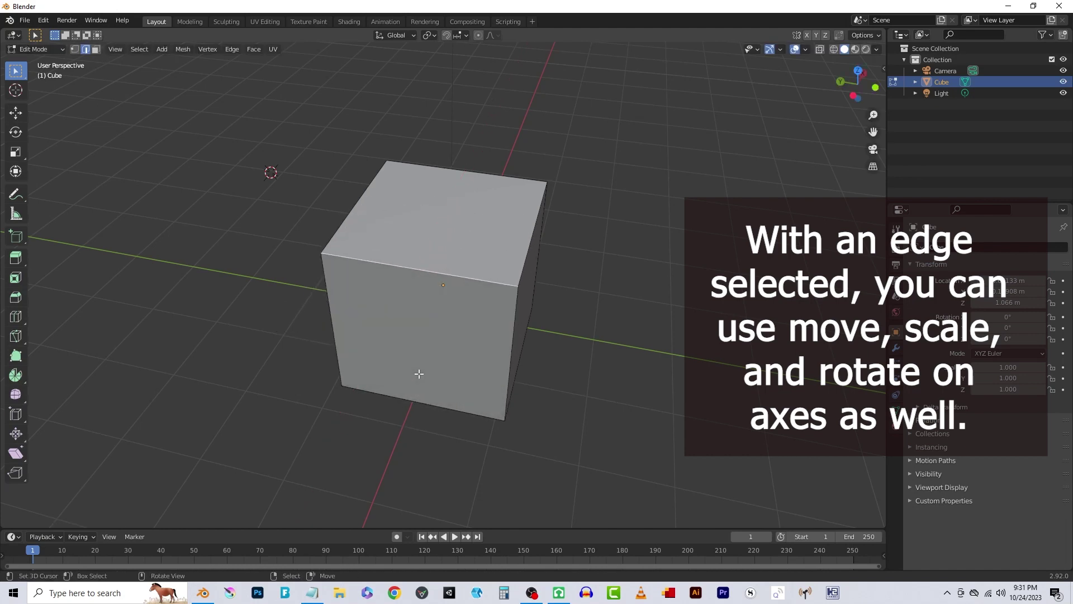
- Try moving the selected edge along the Y axis only and along the Z axis only
{"action": "key", "text": "g"}
{"action": "key", "text": "y"}
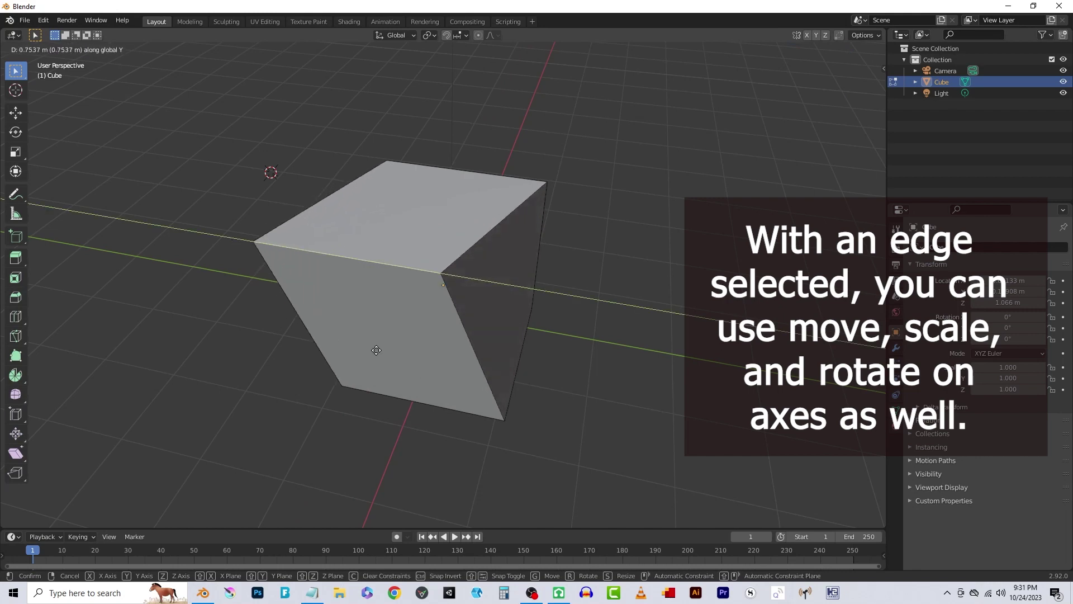
{"action": "key", "text": "Escape"}
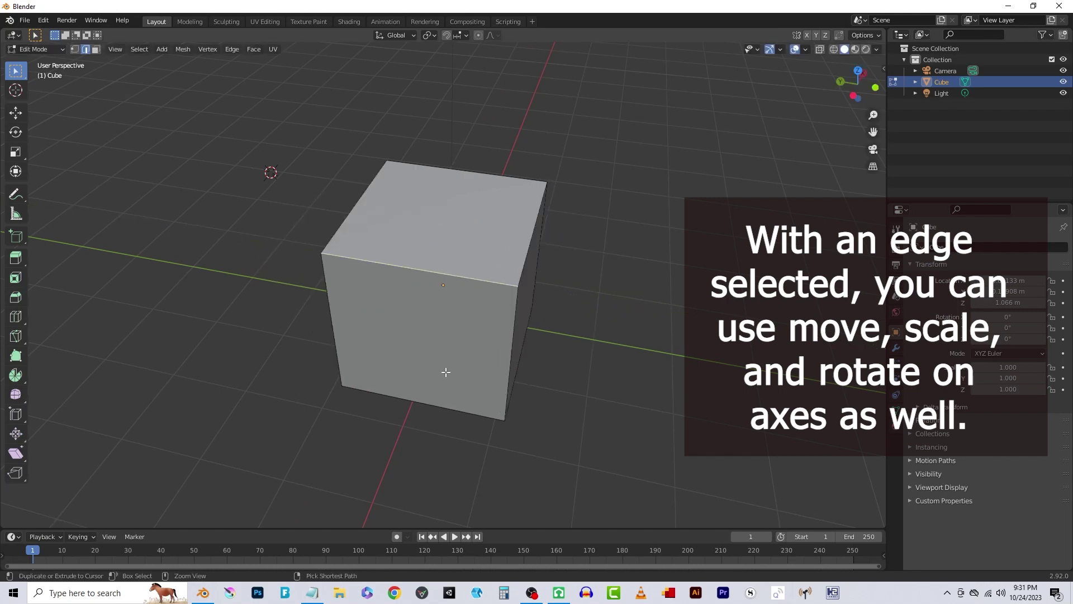
{"action": "key", "text": "g"}
{"action": "key", "text": "z"}
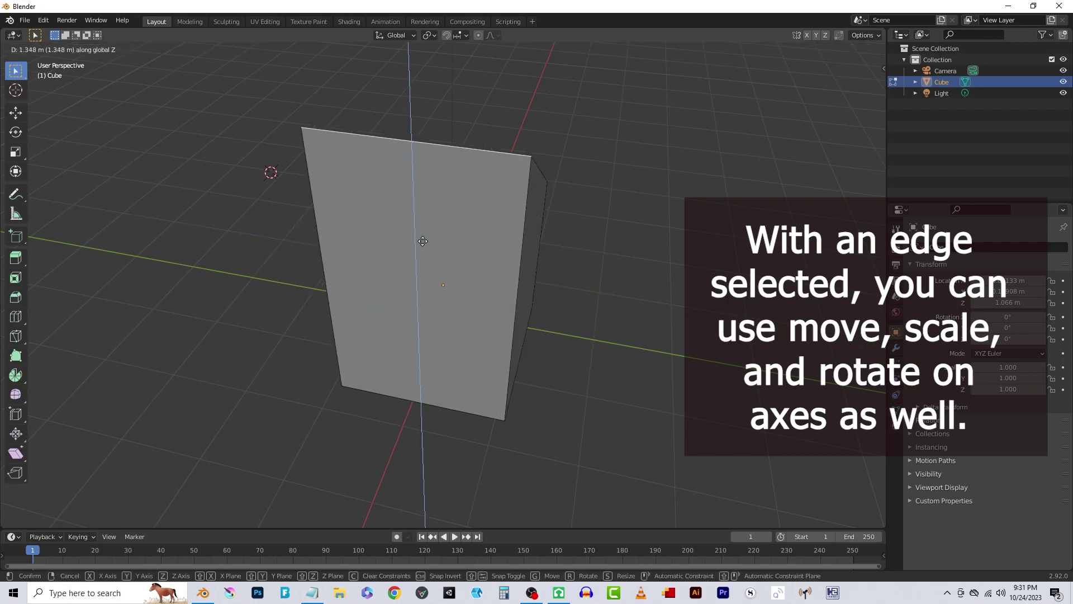
{"action": "left_click", "coordinate": [407, 254]}
{"action": "middle_click_drag", "start_coordinate": [576, 326], "coordinate": [503, 366]}
{"action": "key", "text": "ctrl+z"}
- Try moving the selected top edge along the Z axis only once more, and undo the move
{"action": "key", "text": "g"}
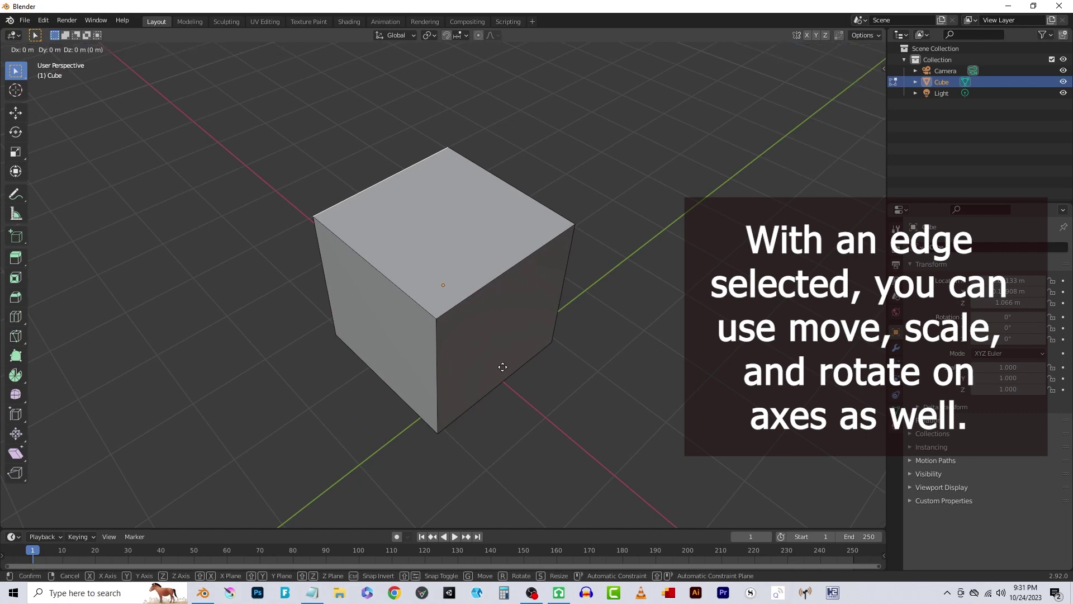
{"action": "key", "text": "z"}
{"action": "left_click", "coordinate": [469, 284]}
{"action": "middle_click_drag", "start_coordinate": [469, 284], "coordinate": [609, 299]}
{"action": "key", "text": "ctrl+z"}
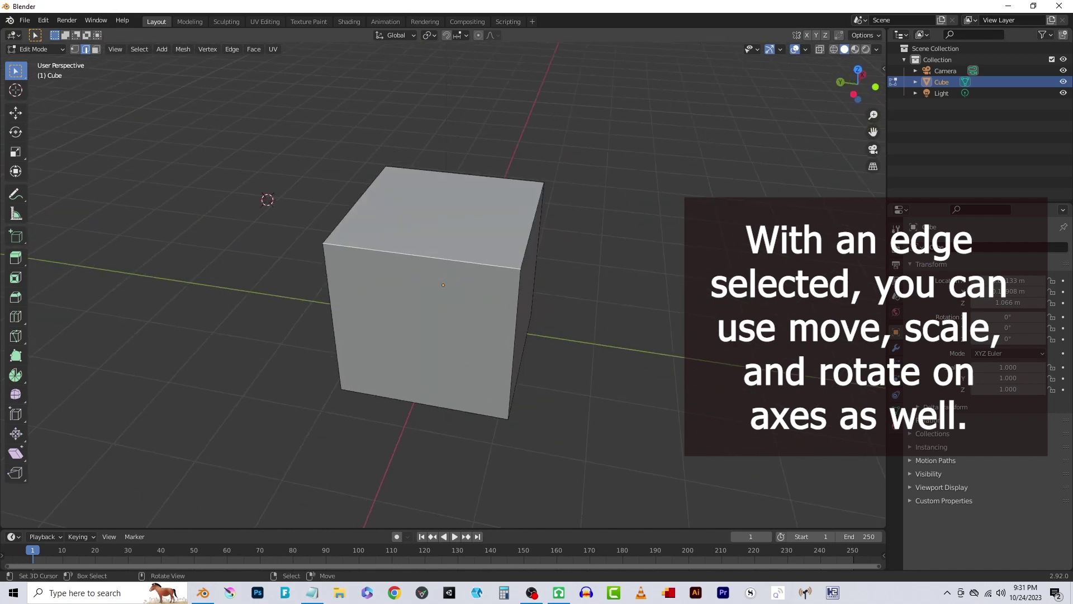
- Try scaling the selected top edge along the X axis only
{"action": "key", "text": "s"}
{"action": "key", "text": "x"}
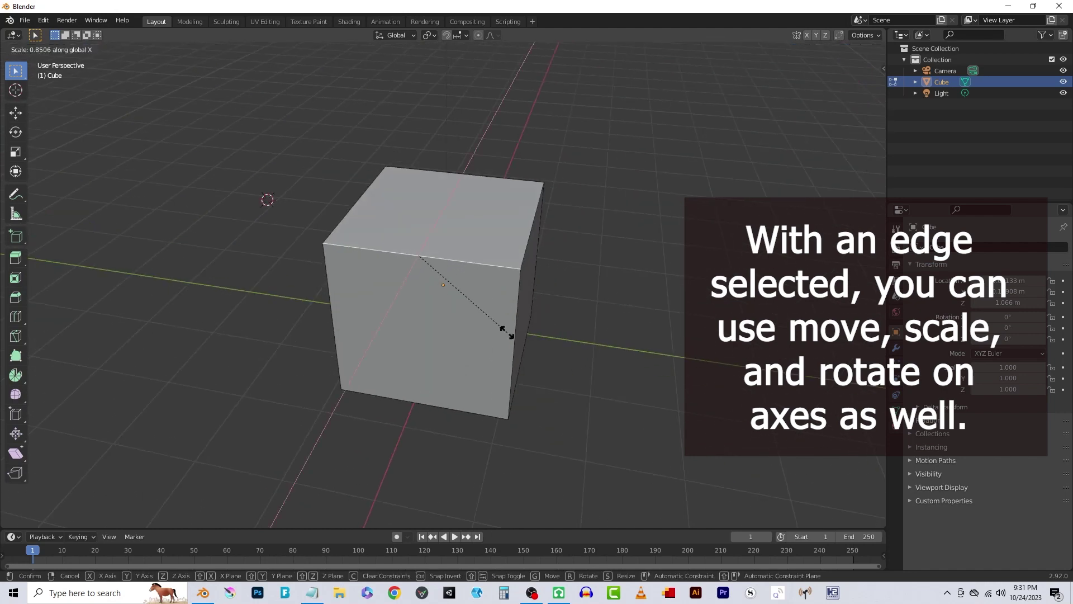
{"action": "left_click", "coordinate": [515, 336]}
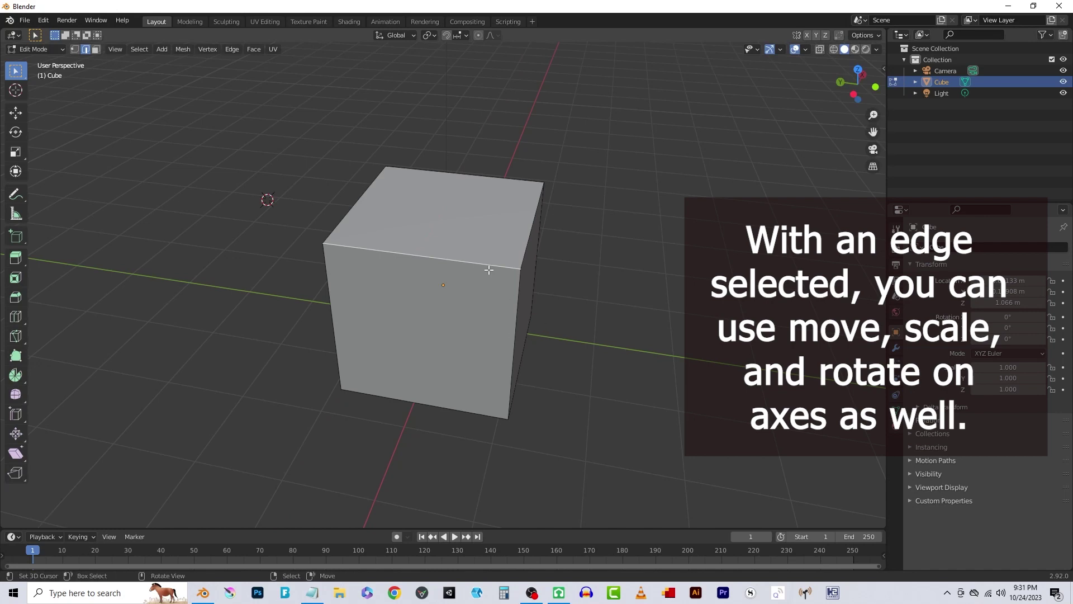
{"action": "key", "text": "s"}
{"action": "key", "text": "x"}
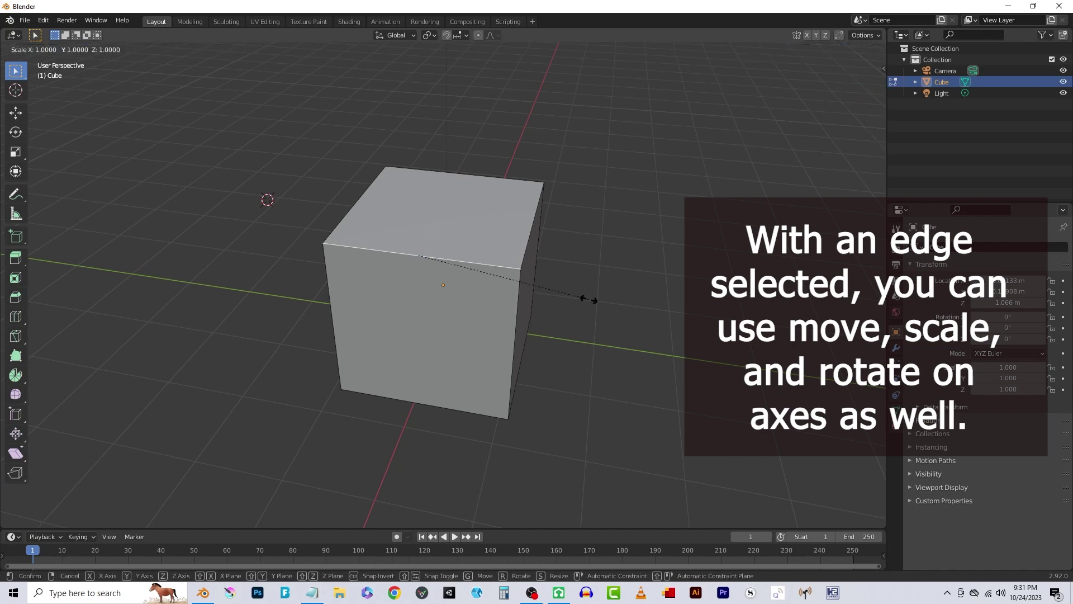
{"action": "left_click", "coordinate": [529, 299]}
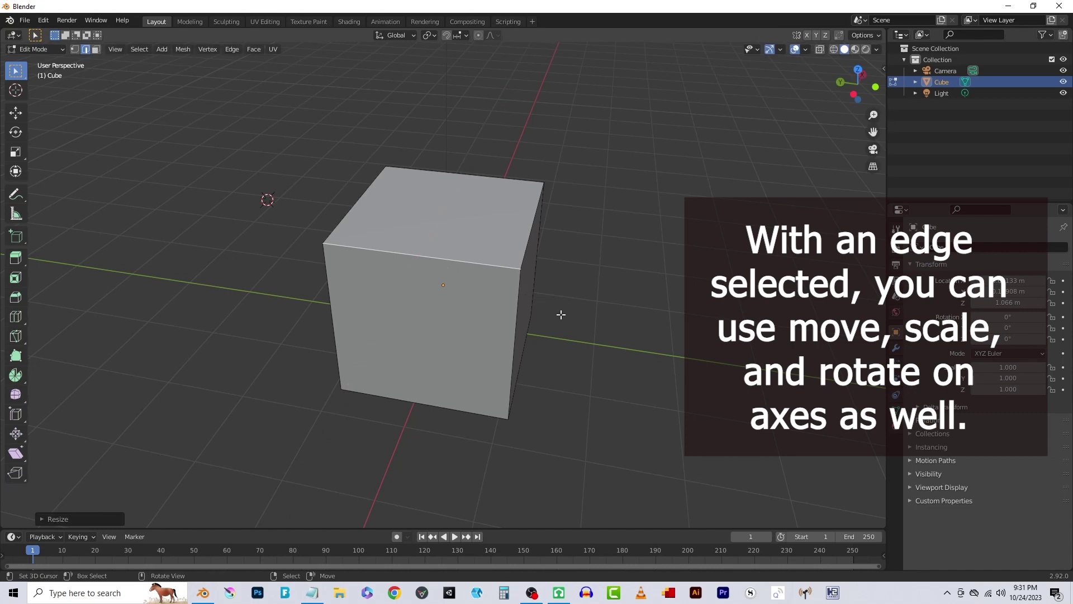
- Try scaling the selected top edge along the Y axis only, and undo the scaling
{"action": "key", "text": "s"}
{"action": "key", "text": "y"}
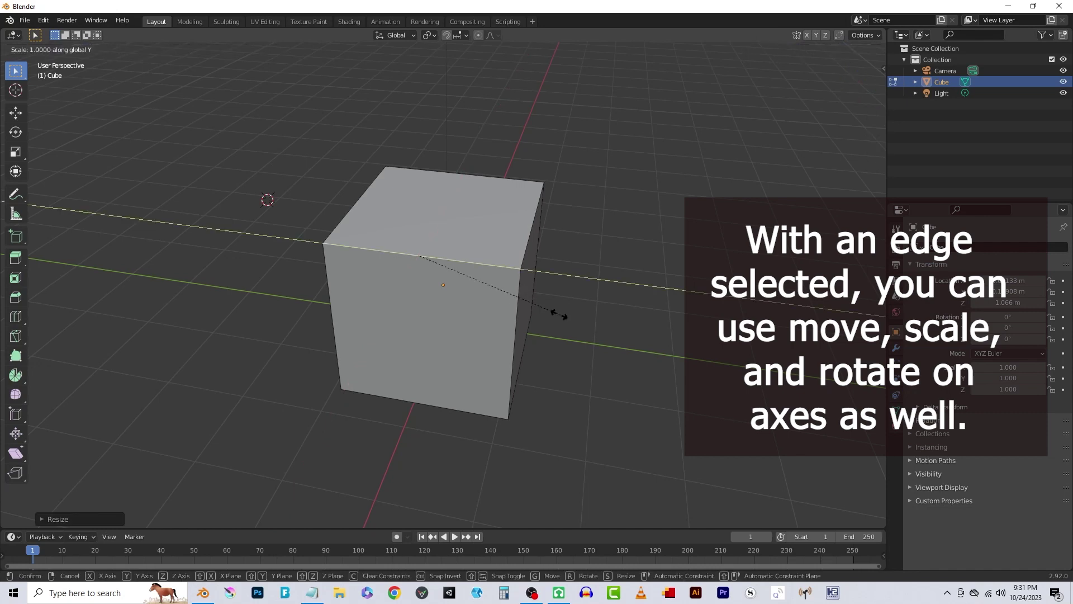
{"action": "left_click", "coordinate": [434, 285]}
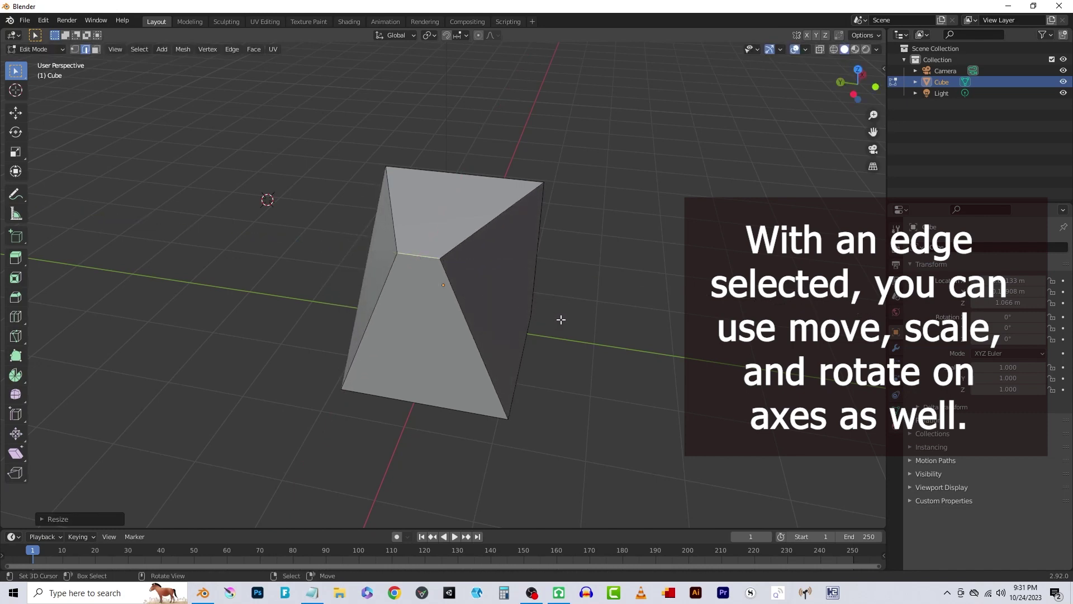
{"action": "mouse_move", "coordinate": [560, 318]}
{"action": "middle_mouse_down"}
{"action": "mouse_move", "coordinate": [587, 227]}
{"action": "mouse_move", "coordinate": [421, 343]}
{"action": "mouse_move", "coordinate": [561, 319]}
{"action": "middle_mouse_up"}
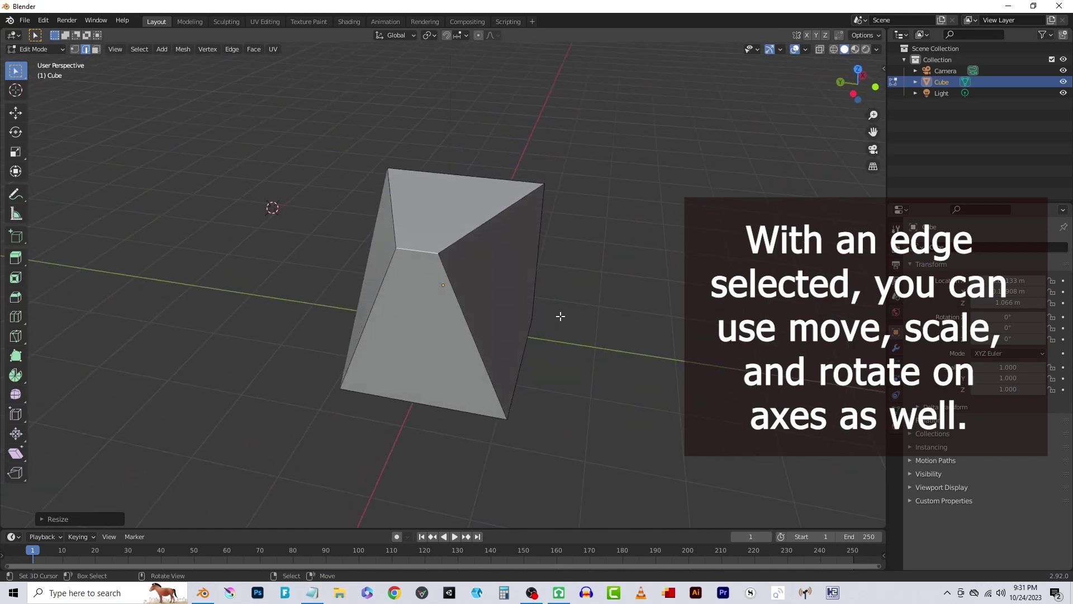
{"action": "key", "text": "ctrl+z"}
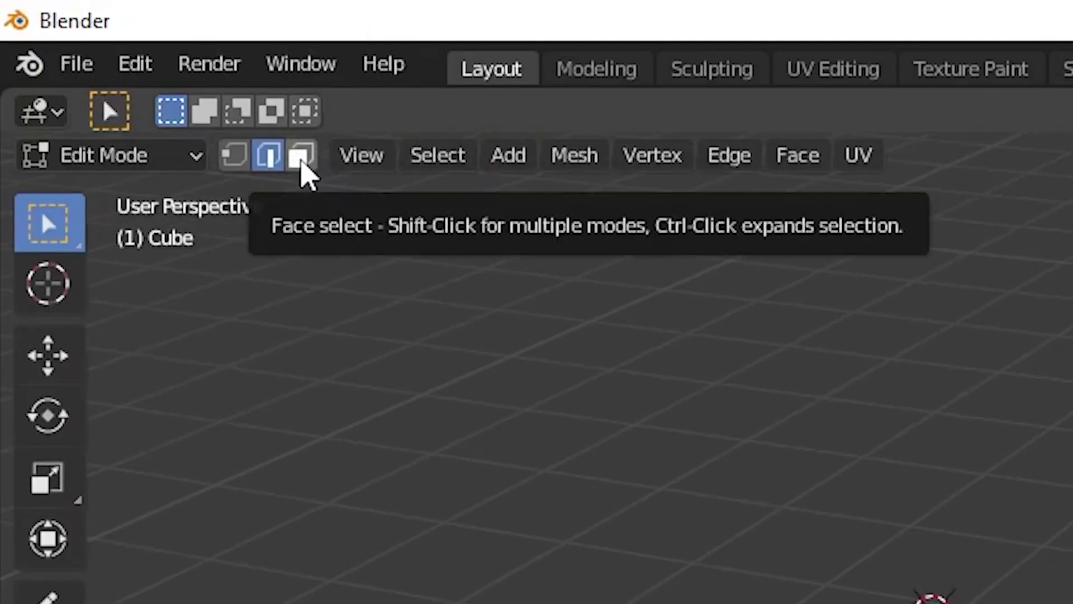
- Switch to face selection mode and select the cube's top face
{"action": "left_click", "coordinate": [301, 157]}
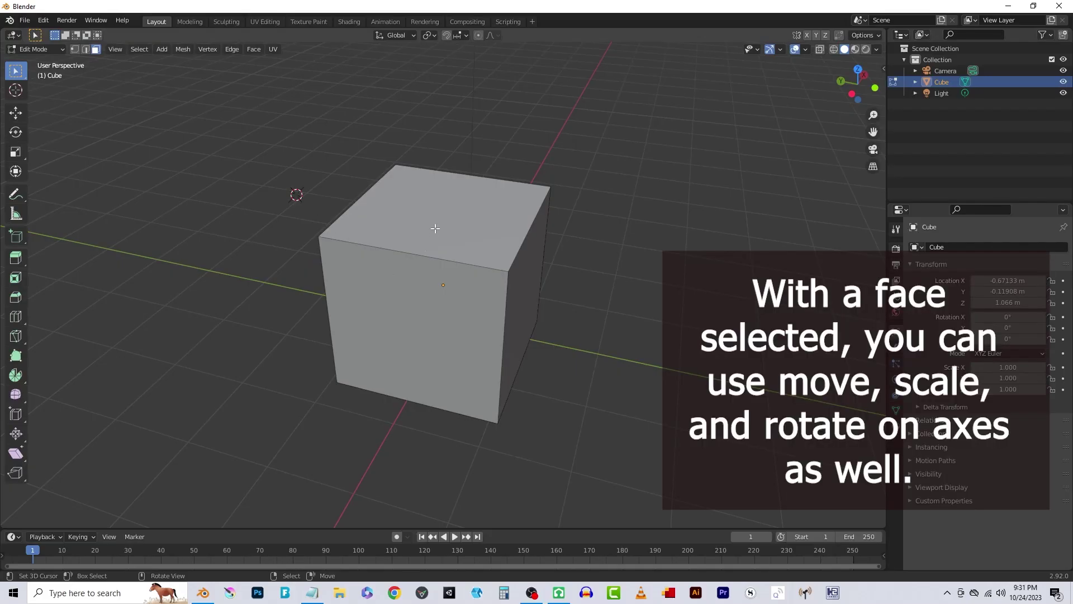
{"action": "left_click", "coordinate": [436, 228]}
{"action": "middle_click_drag", "start_coordinate": [541, 284], "coordinate": [516, 300]}
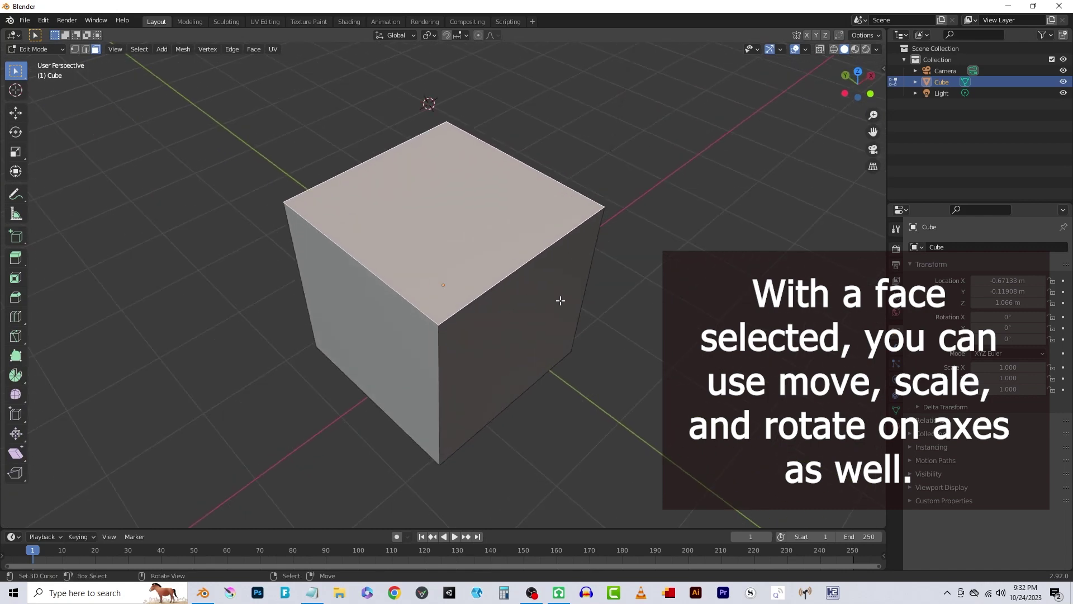
- Try moving the selected top face freely and along the X axis only
{"action": "key", "text": "g"}
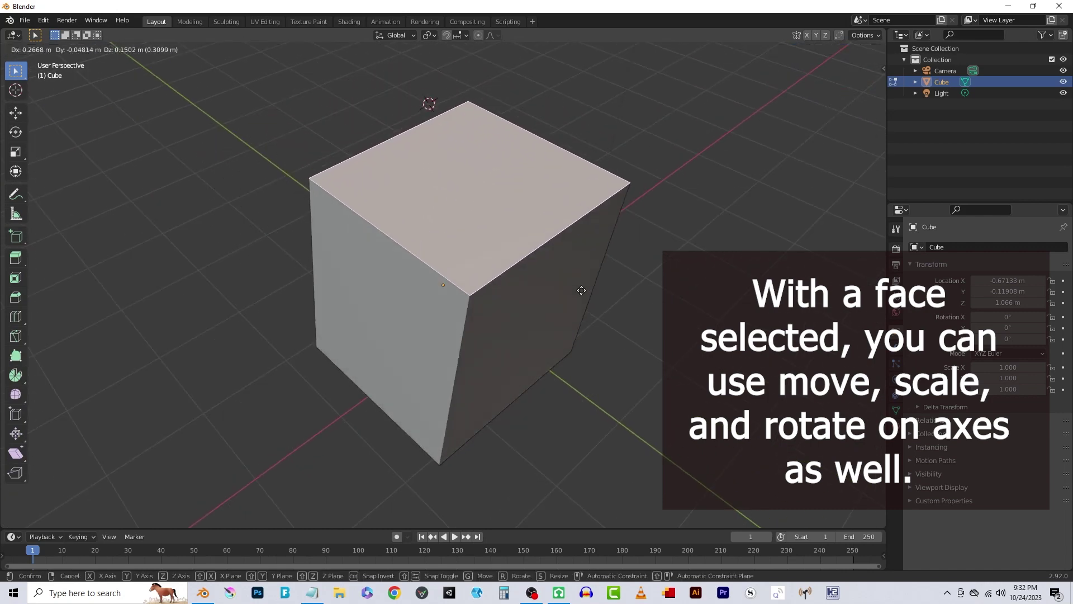
{"action": "left_click", "coordinate": [564, 304]}
{"action": "key", "text": "ctrl+z"}
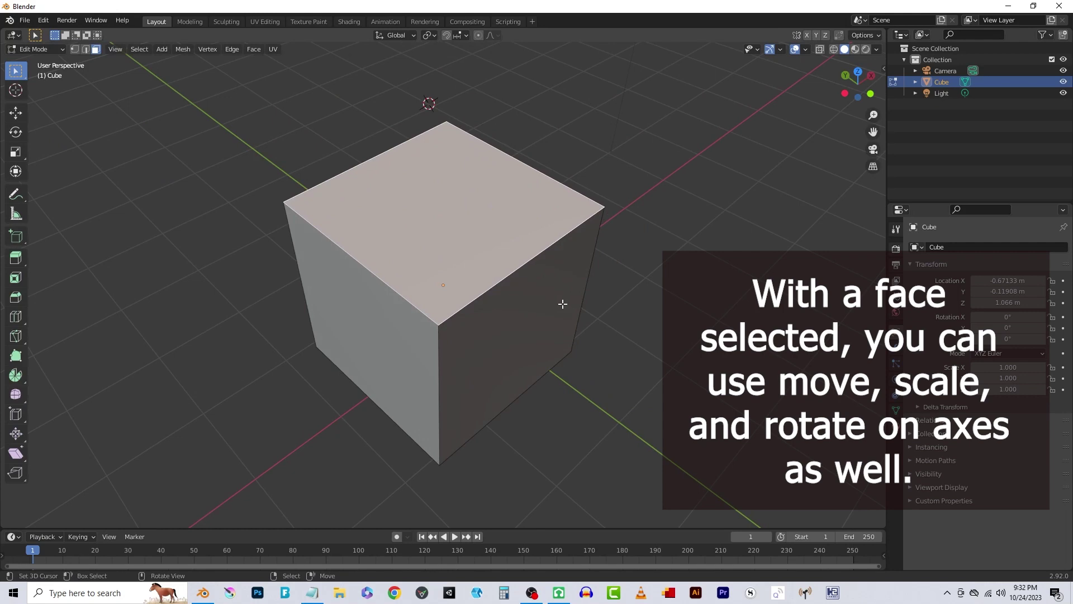
{"action": "key", "text": "g"}
{"action": "key", "text": "x"}
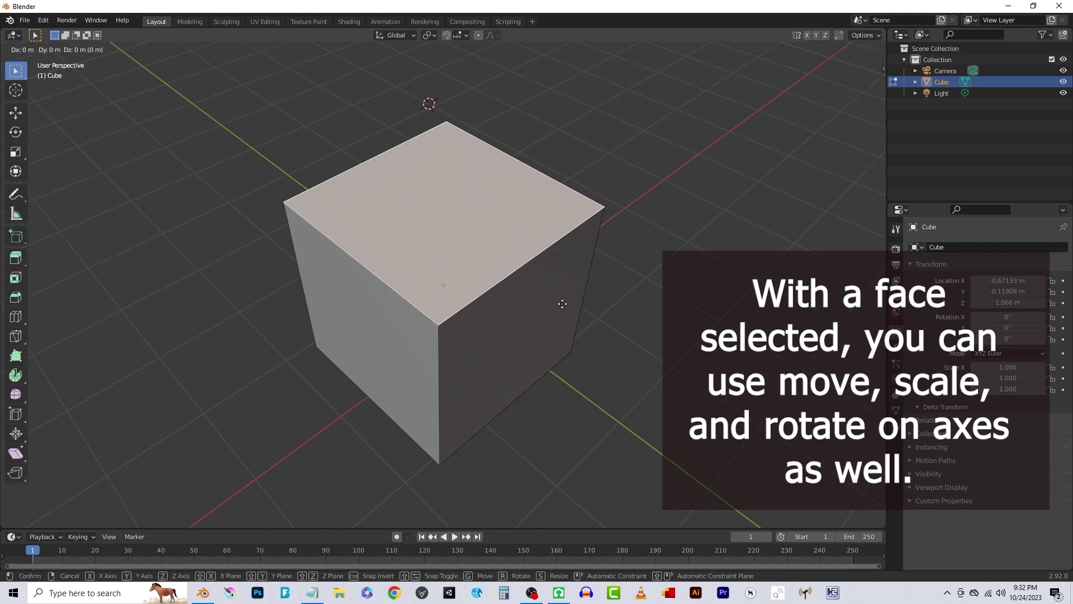
{"action": "left_click", "coordinate": [547, 273]}
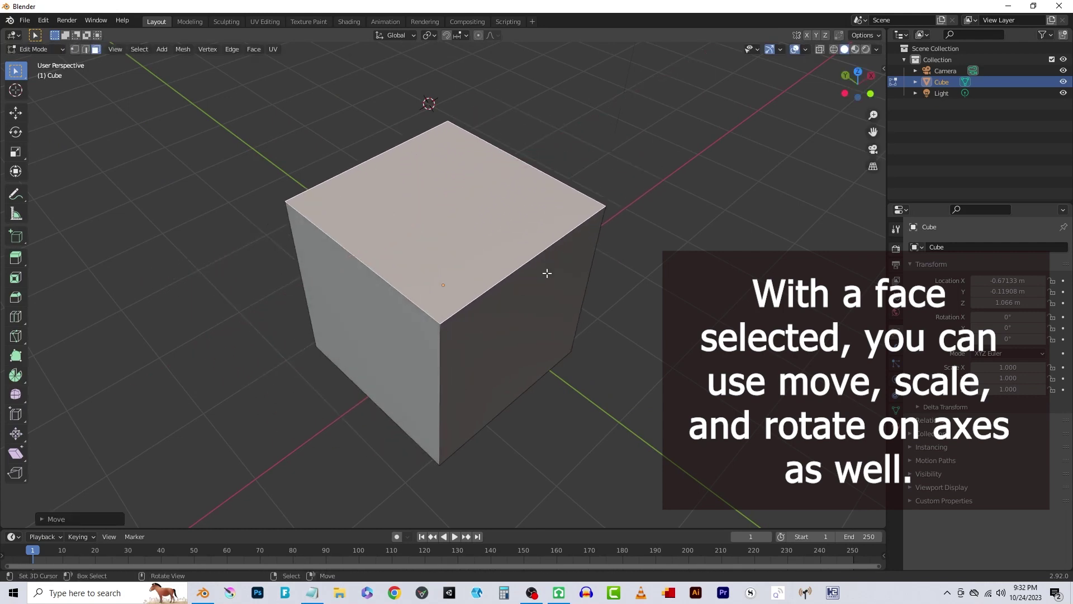
- Try moving the selected top face along the Y axis only and along the Z axis only
{"action": "key", "text": "g"}
{"action": "key", "text": "y"}
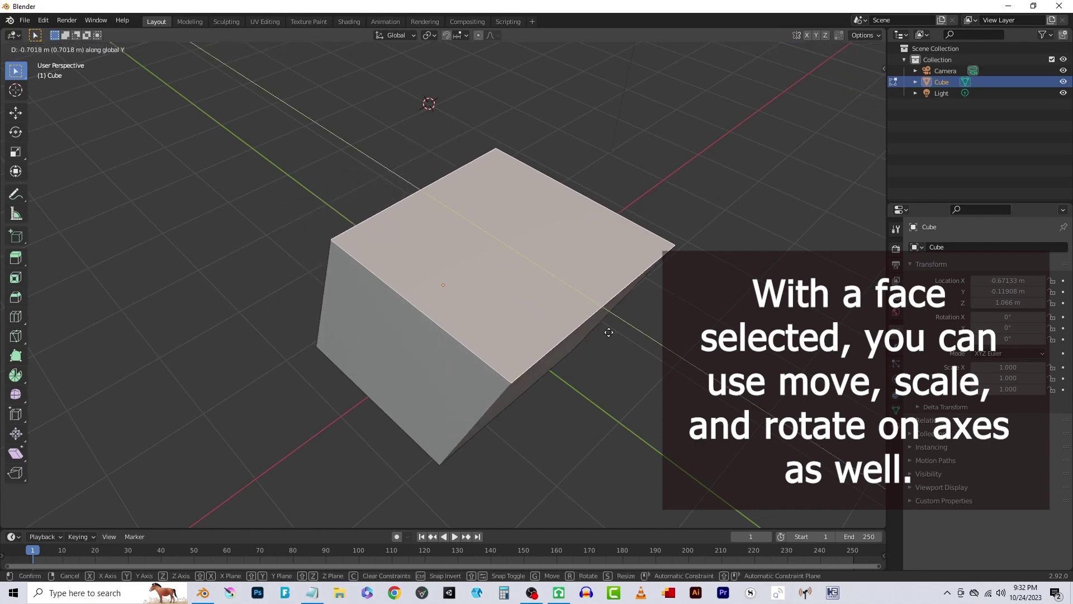
{"action": "left_click", "coordinate": [497, 281]}
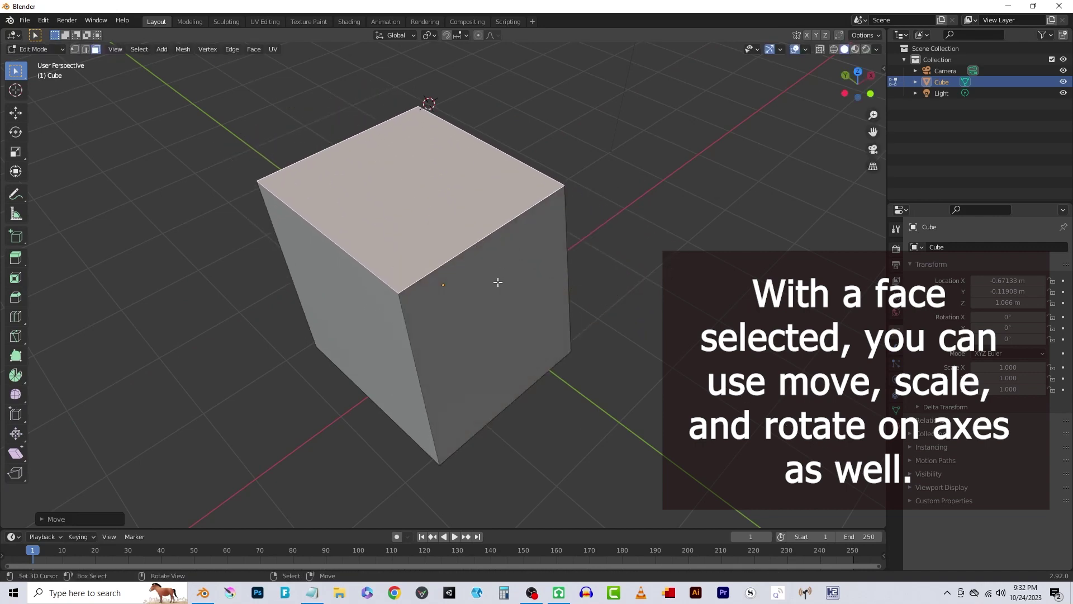
{"action": "key", "text": "g"}
{"action": "key", "text": "z"}
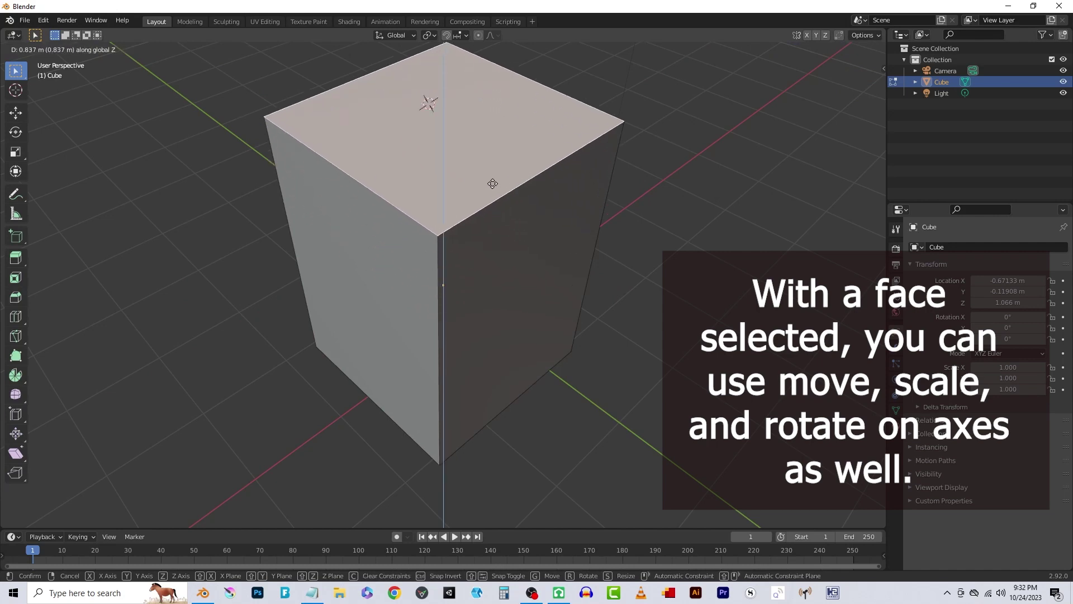
{"action": "left_click", "coordinate": [511, 311]}
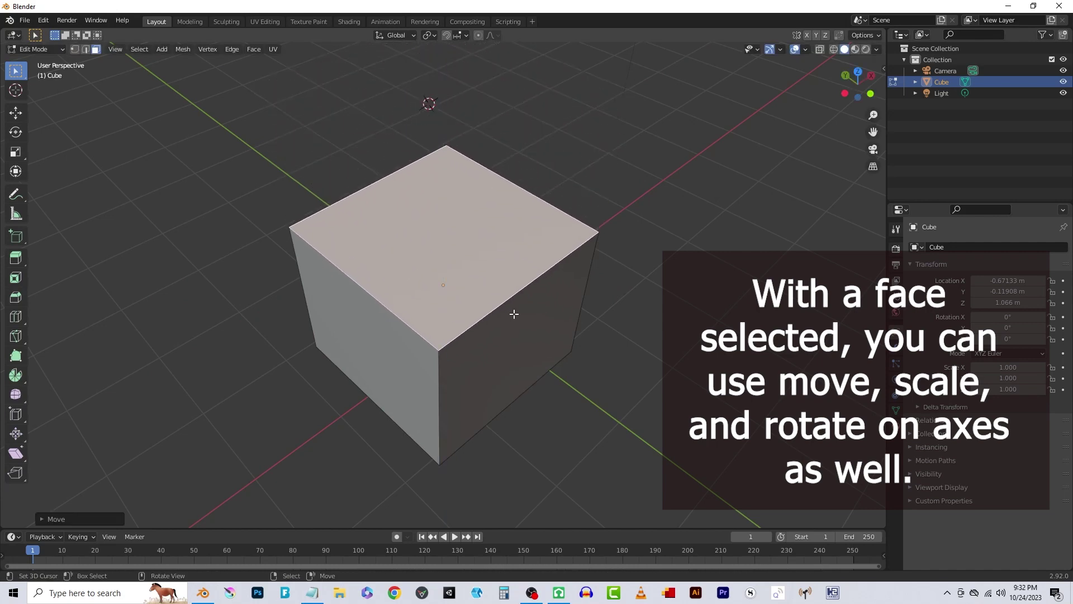
- Try rotating the selected top face around the X axis and around the Y axis, undoing each rotation
{"action": "middle_click_drag", "start_coordinate": [514, 316], "coordinate": [554, 307]}
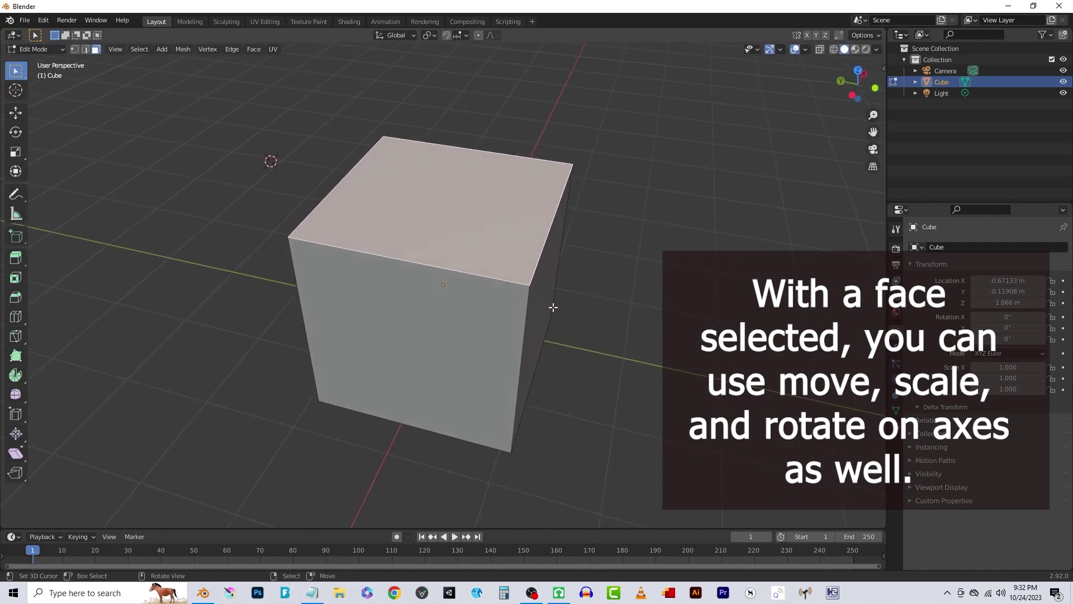
{"action": "key", "text": "r"}
{"action": "key", "text": "x"}
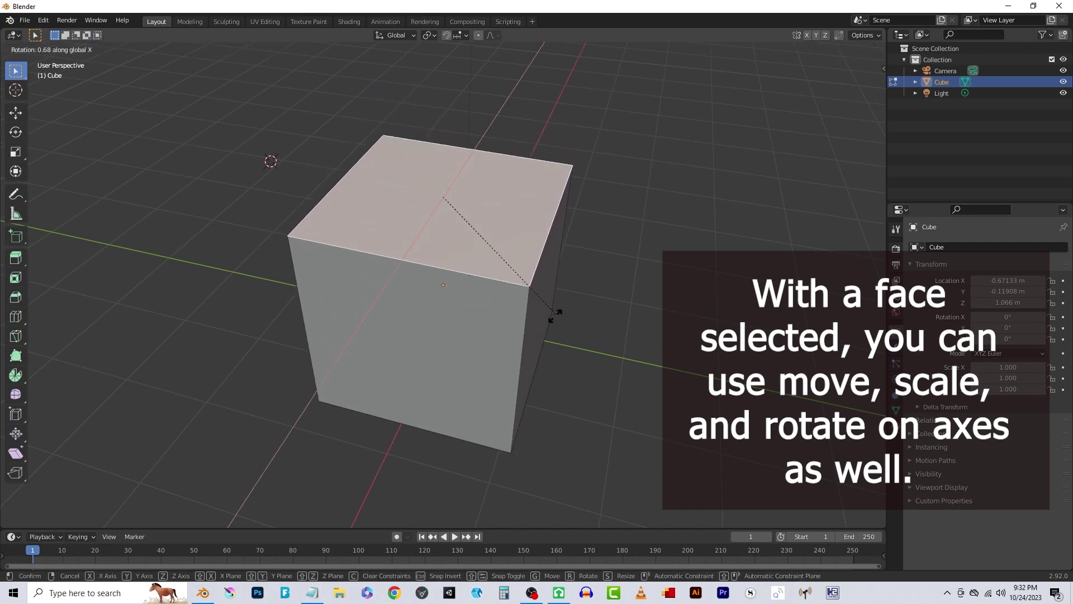
{"action": "left_click", "coordinate": [529, 366]}
{"action": "key", "text": "ctrl+z"}
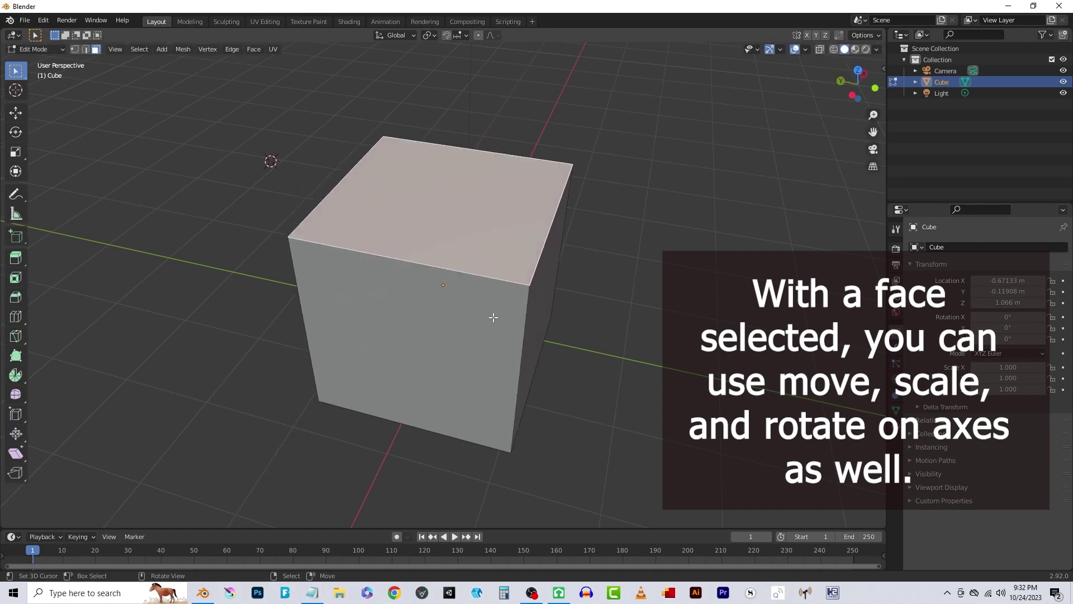
{"action": "key", "text": "r"}
{"action": "key", "text": "y"}
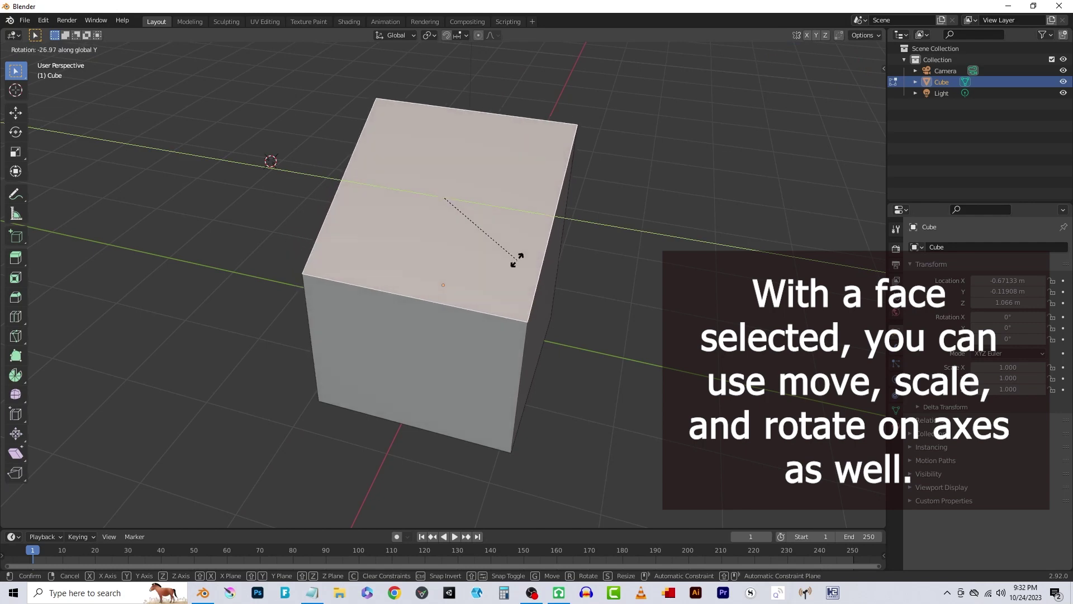
{"action": "left_click", "coordinate": [479, 320]}
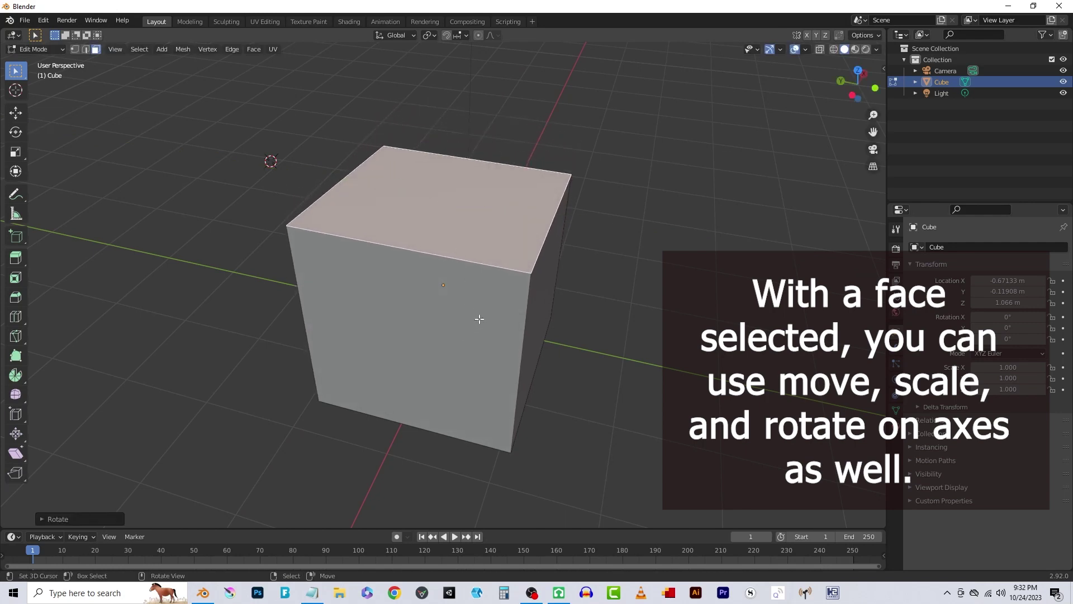
{"action": "key", "text": "ctrl+z"}
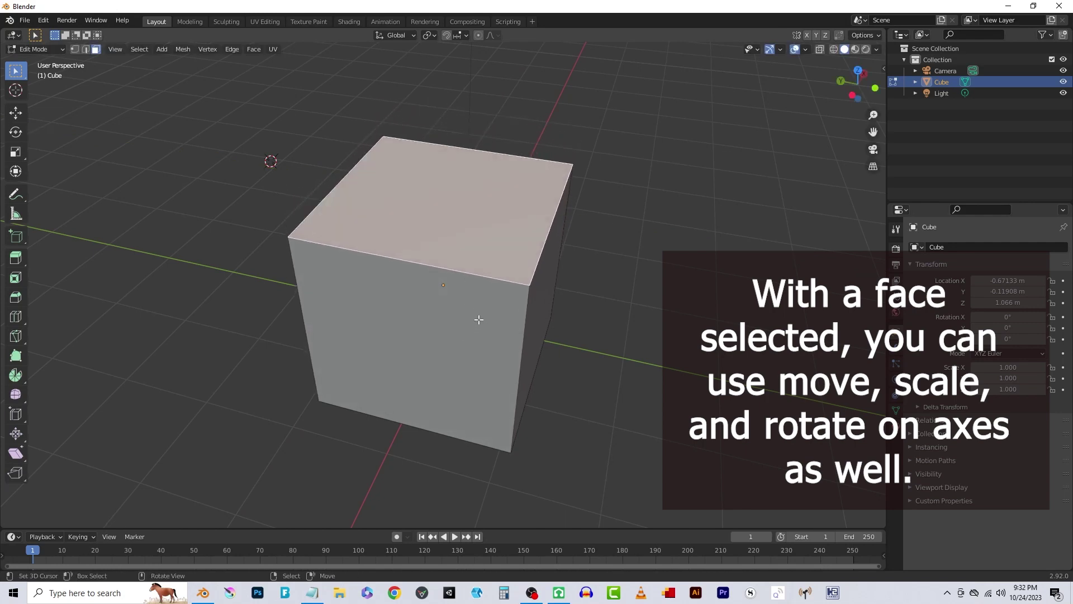
- Try rotating the selected top face around the Z axis only, and undo the rotation
{"action": "key", "text": "r"}
{"action": "key", "text": "z"}
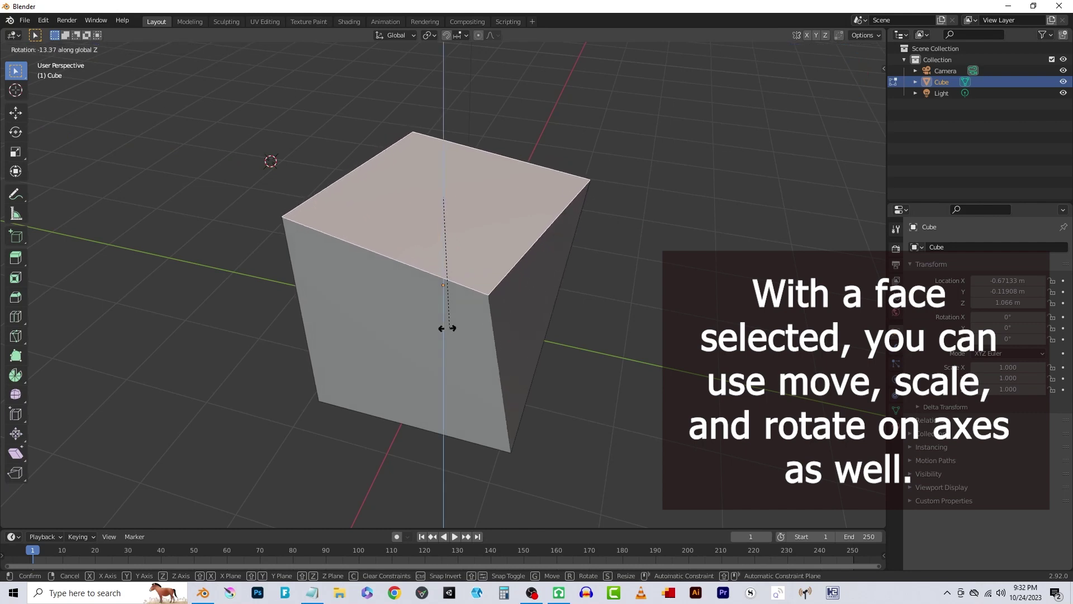
{"action": "left_click", "coordinate": [501, 328]}
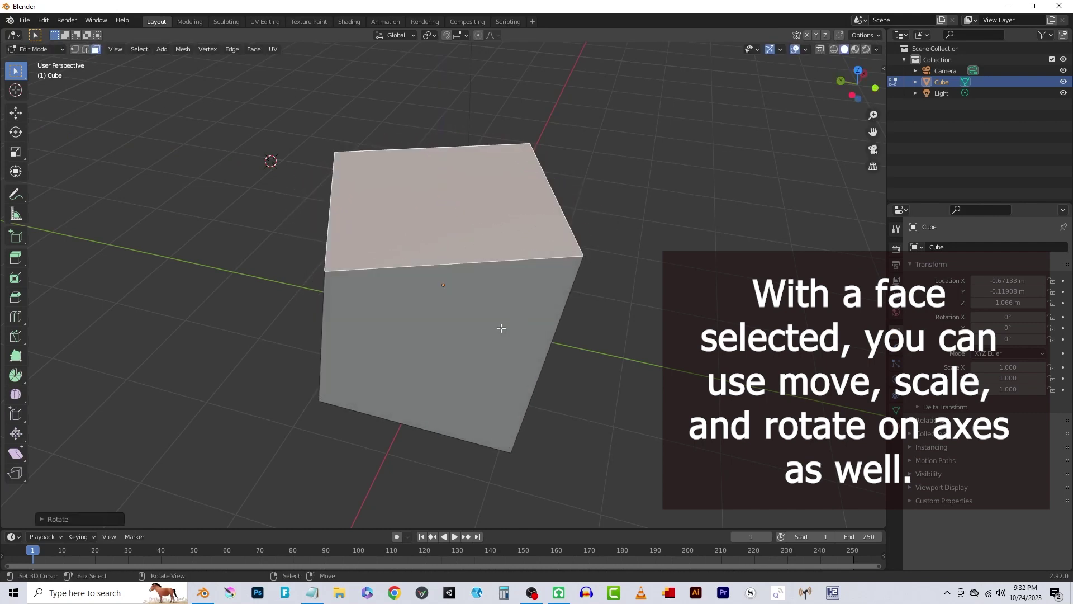
{"action": "key", "text": "ctrl+z"}
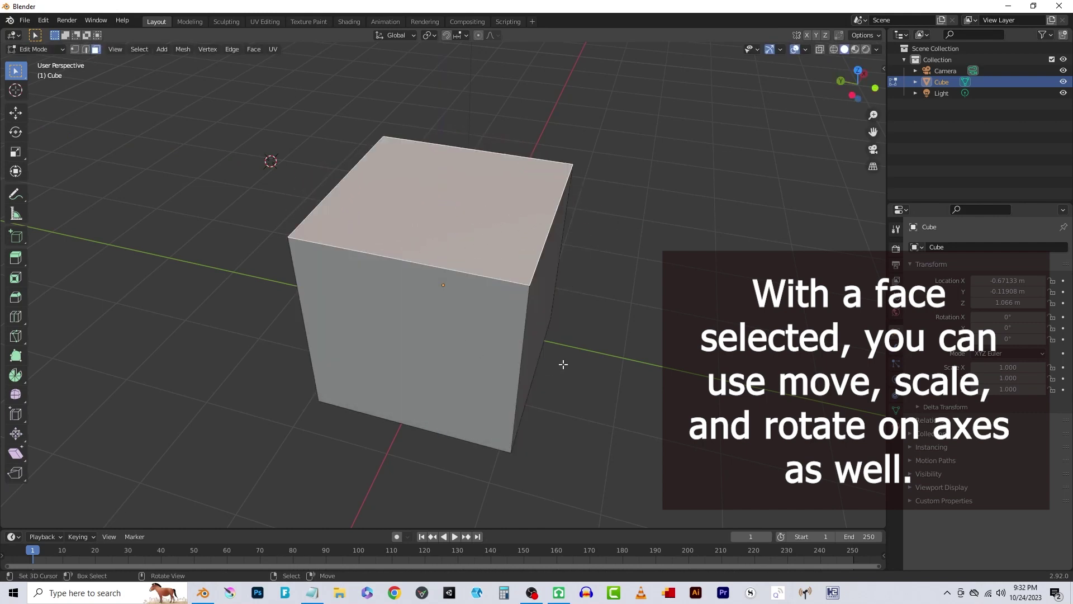
{"action": "middle_click_drag", "start_coordinate": [633, 307], "coordinate": [533, 216]}
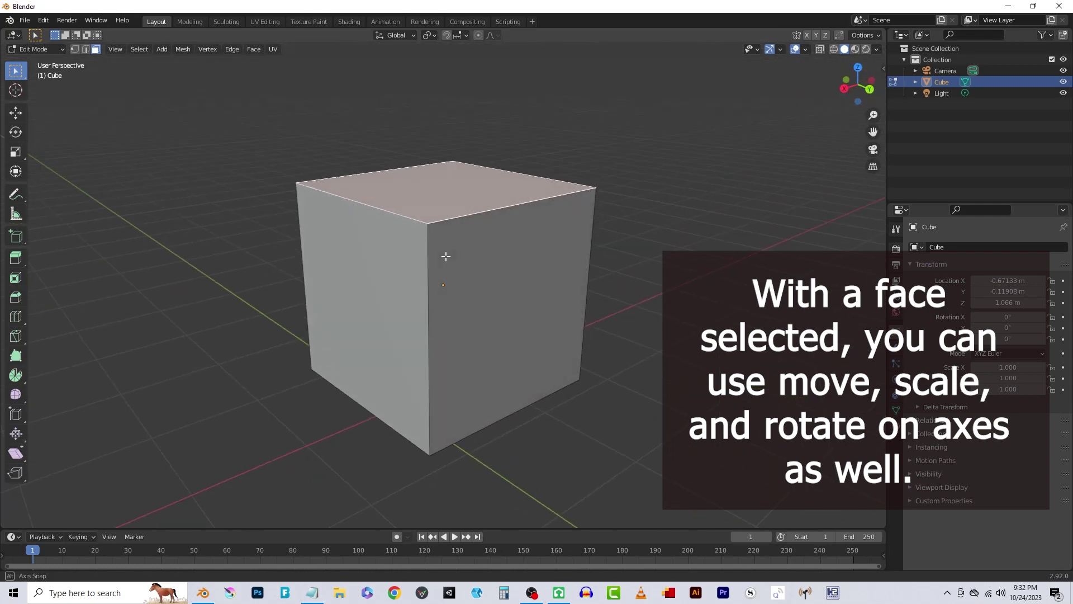